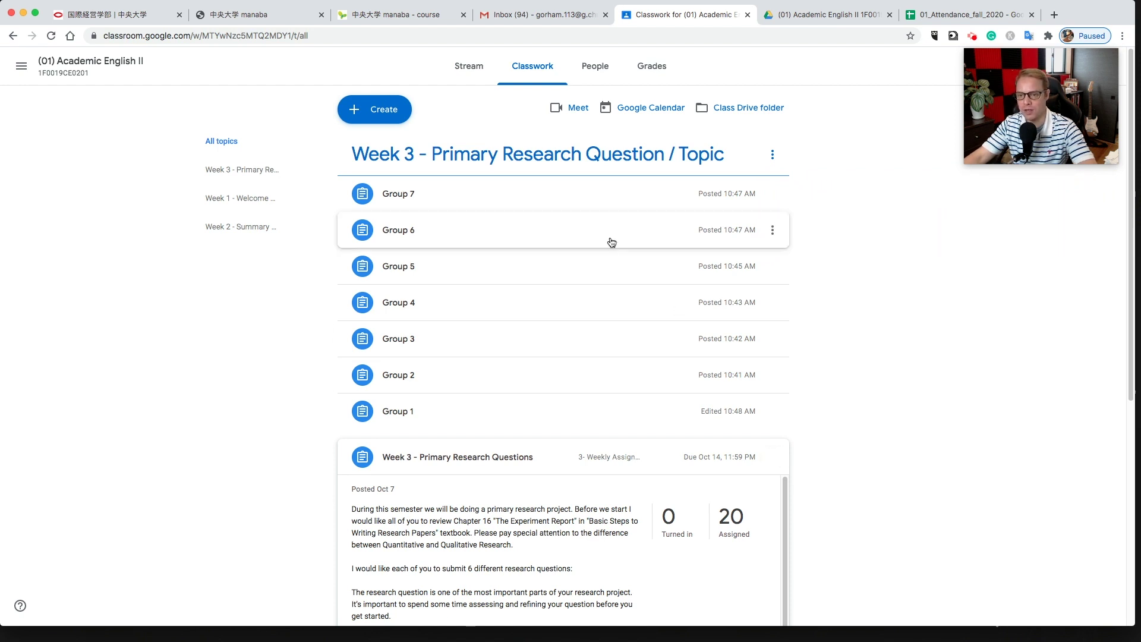
Open Week 3_Group_8 from the Academic English II Drive folder to view its correction sentences.
{"action": "left_click", "coordinate": [820, 16]}
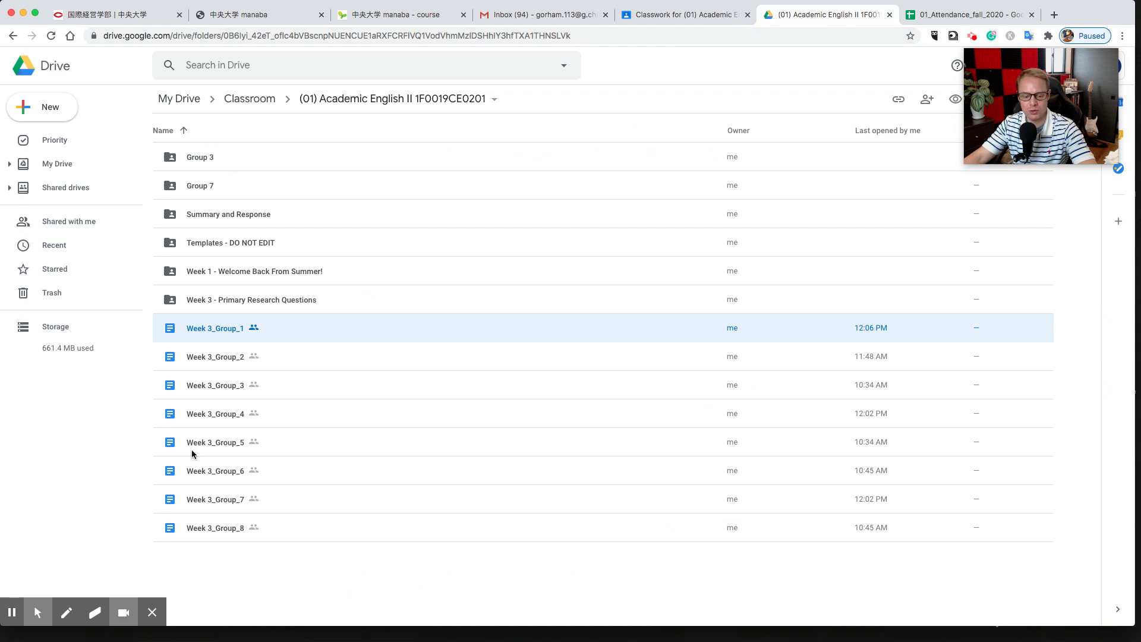
{"action": "left_click", "coordinate": [151, 612]}
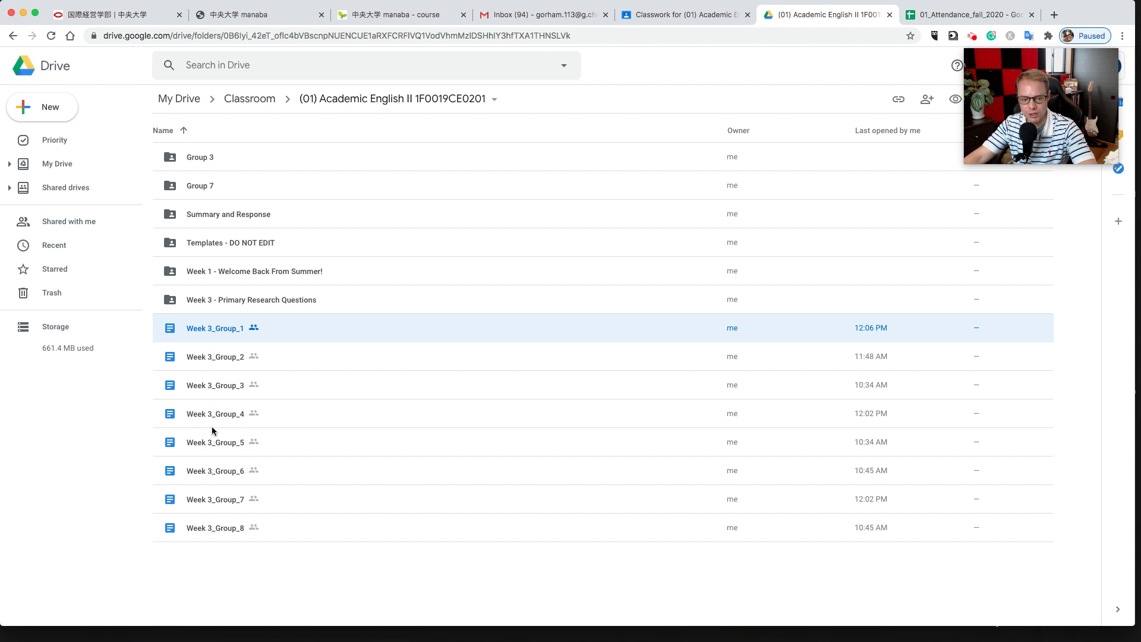
{"action": "double_click", "coordinate": [220, 529]}
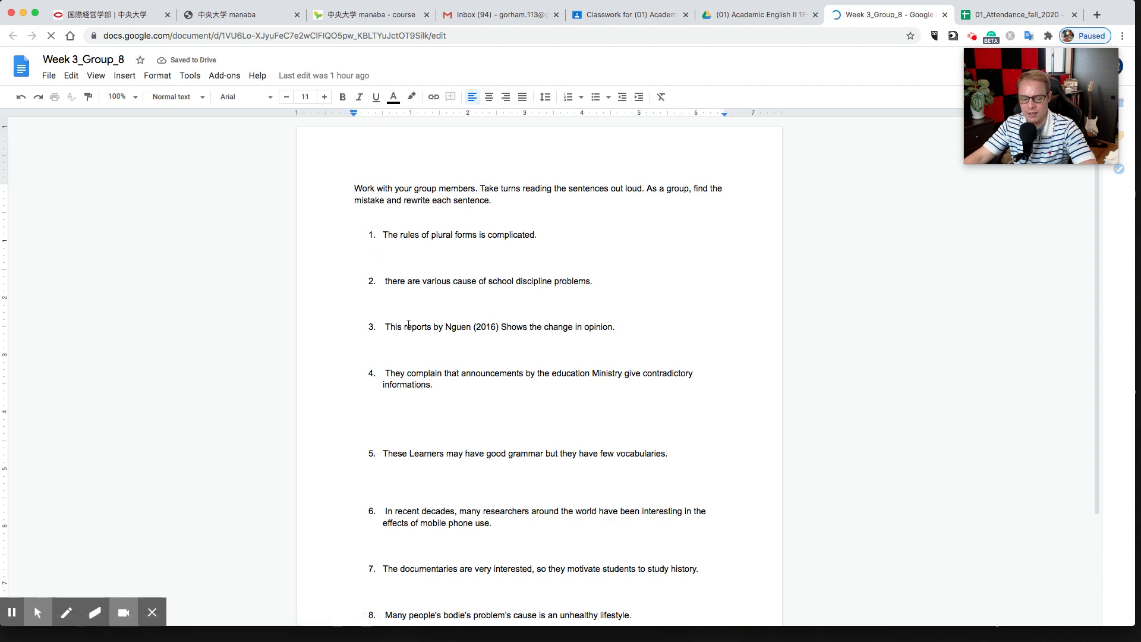
Close Week 3_Group_8 to return to the Drive folder listing group documents 1–8.
{"action": "left_click", "coordinate": [153, 614]}
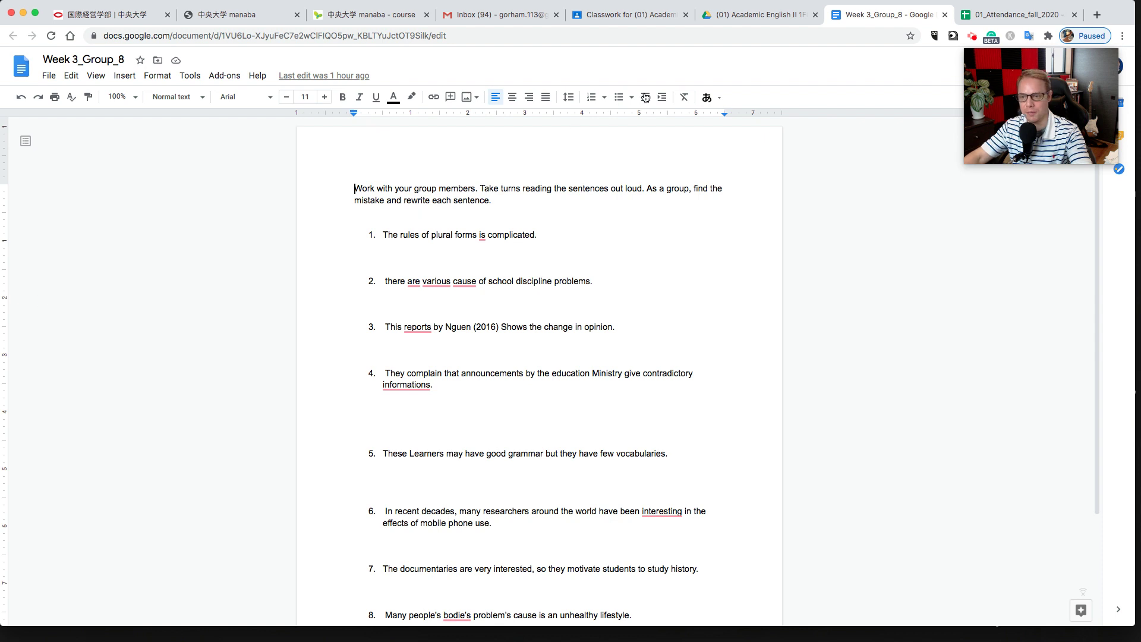
{"action": "left_click", "coordinate": [945, 14]}
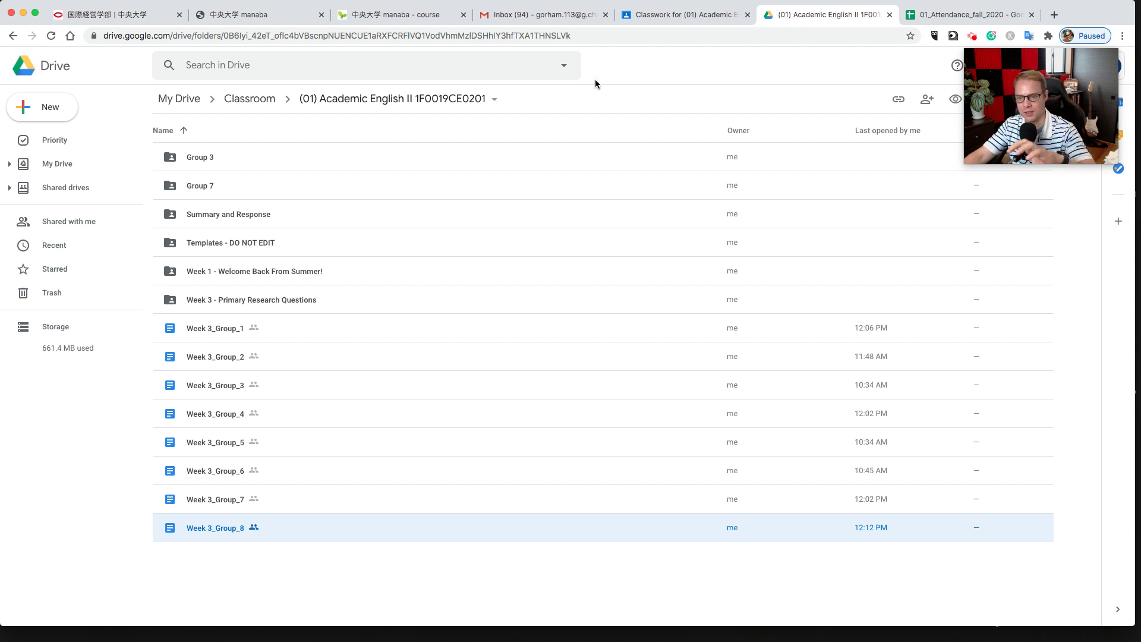
Create a new Classwork assignment titled 'Group 8' and move to its Instructions field.
{"action": "left_click", "coordinate": [665, 17]}
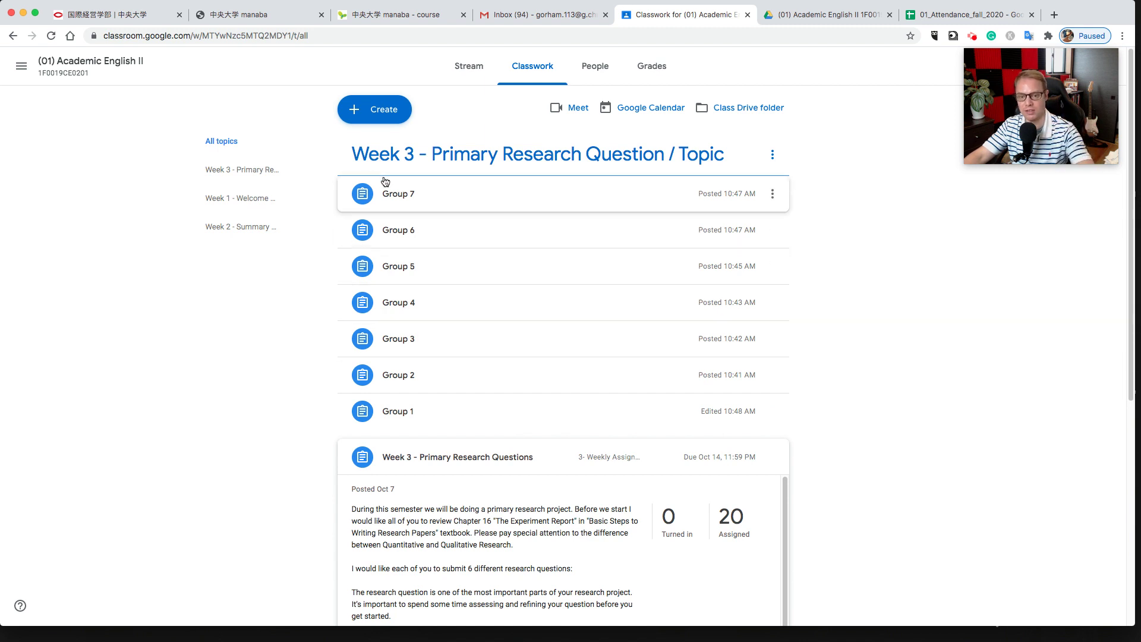
{"action": "left_click", "coordinate": [380, 109]}
{"action": "left_click", "coordinate": [390, 147]}
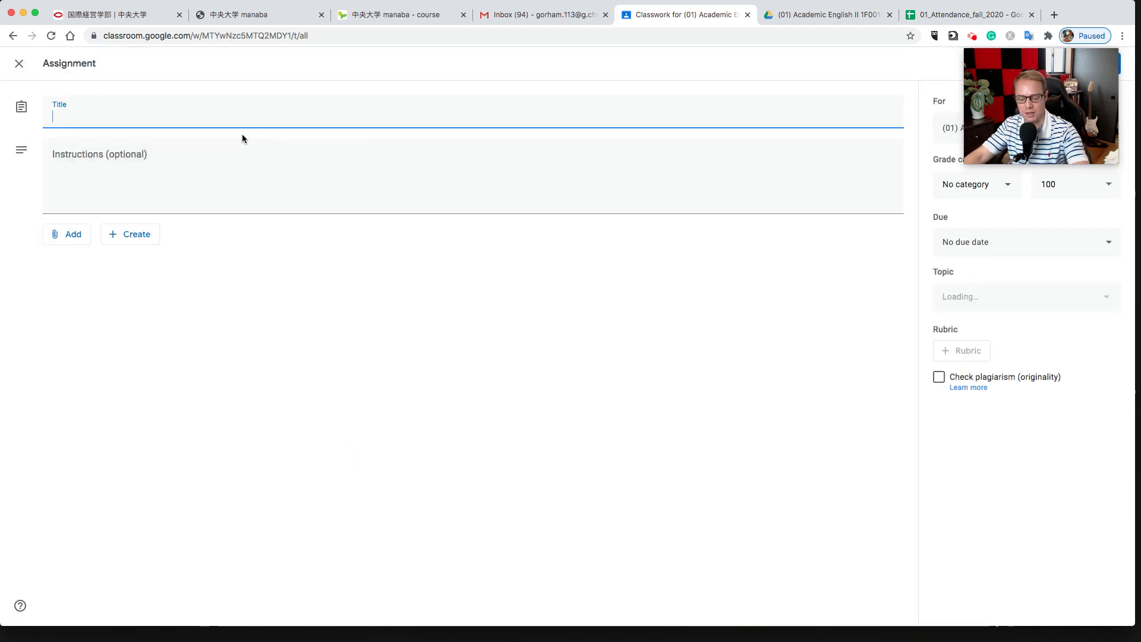
{"action": "type", "text": "Group 8"}
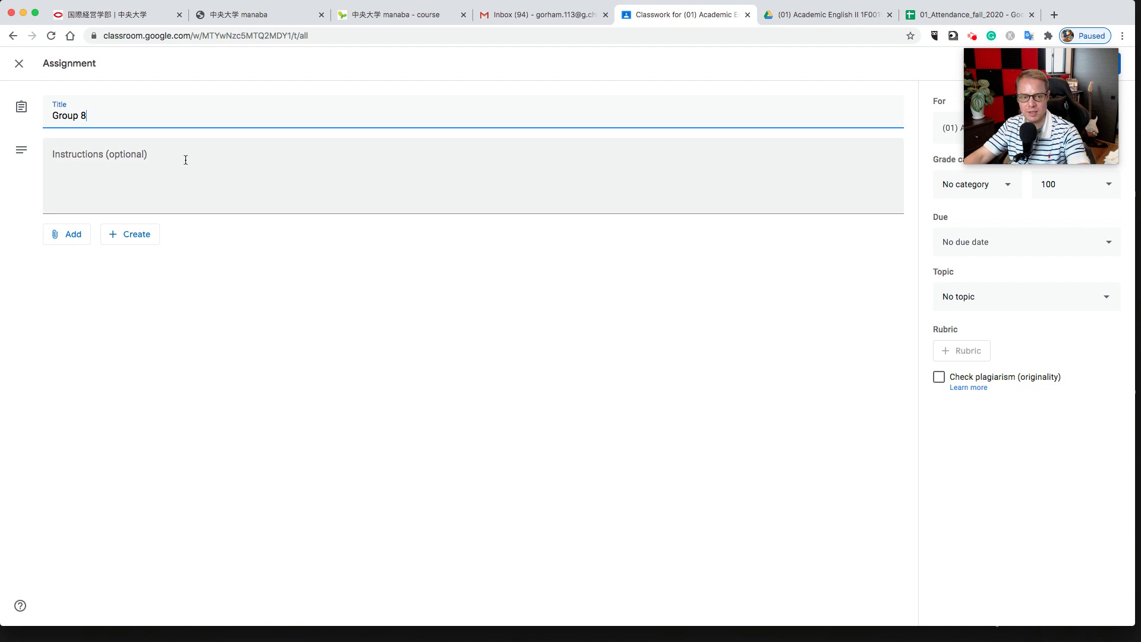
{"action": "left_click", "coordinate": [186, 160]}
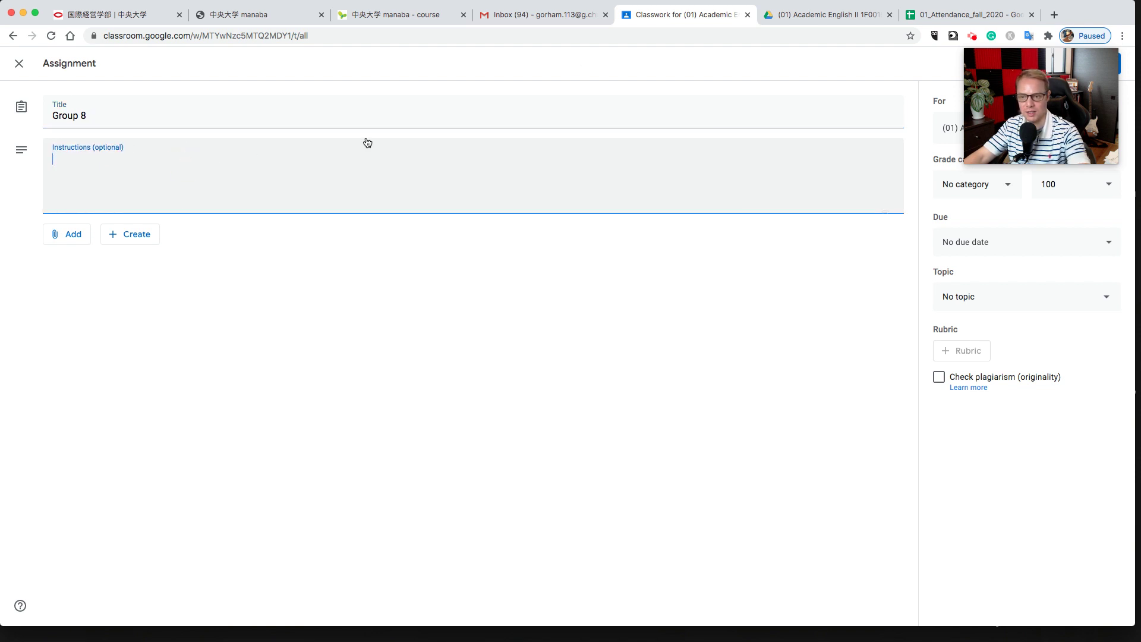
Copy the opening instruction paragraph of Week 3_Group_8 and return to the Group 8 draft.
{"action": "left_click", "coordinate": [763, 15]}
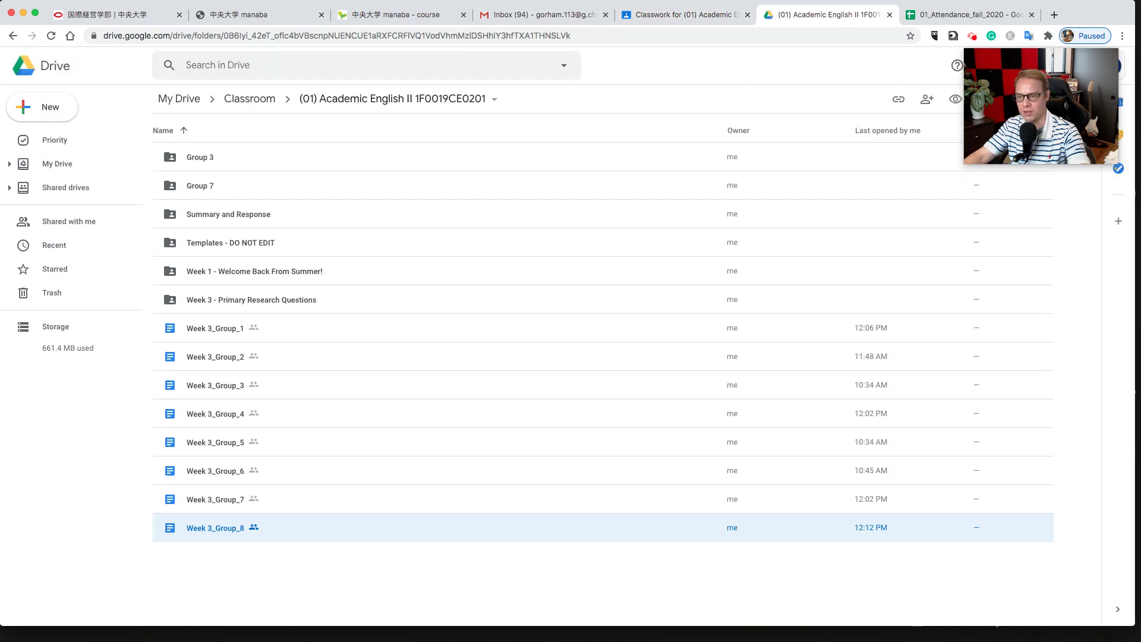
{"action": "double_click", "coordinate": [208, 528]}
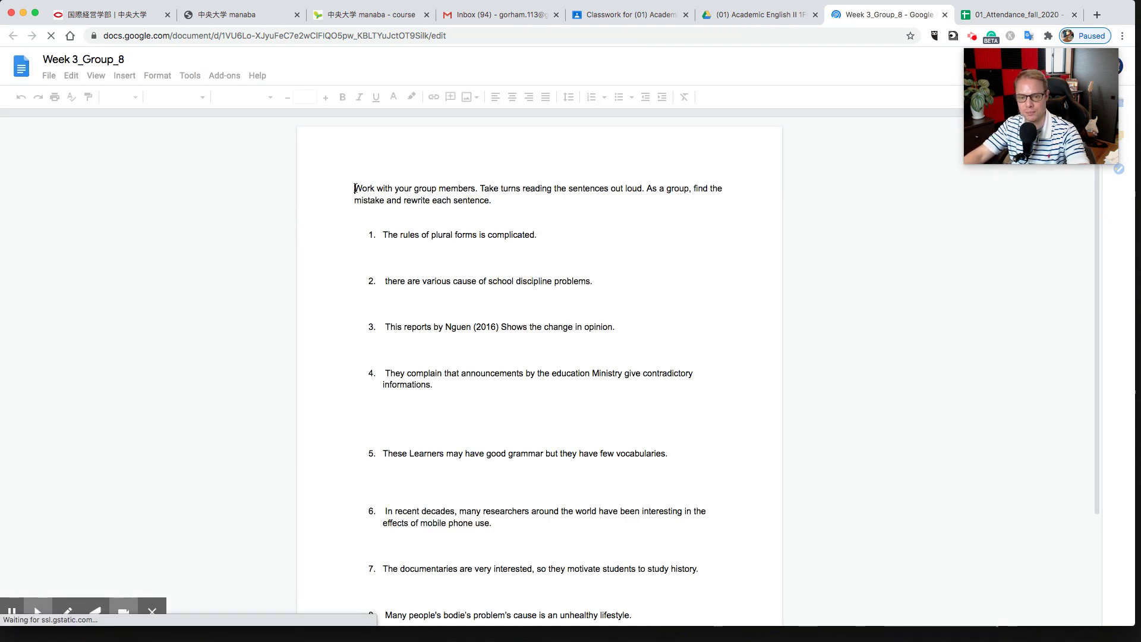
{"action": "triple_click", "coordinate": [441, 195]}
{"action": "key", "text": "cmd+c"}
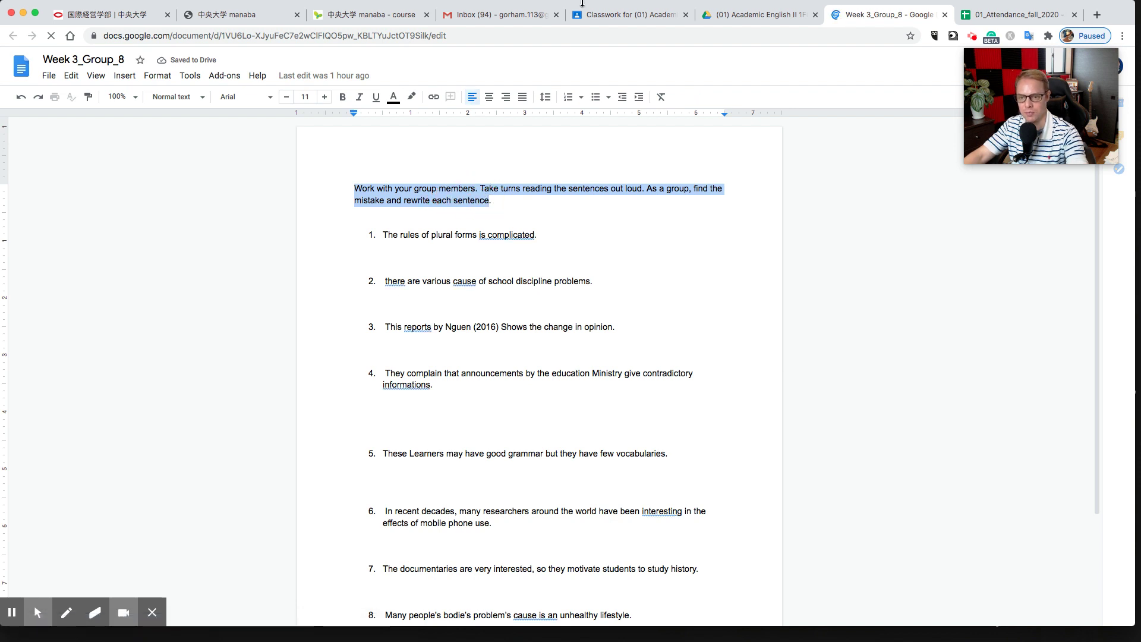
{"action": "left_click", "coordinate": [613, 15]}
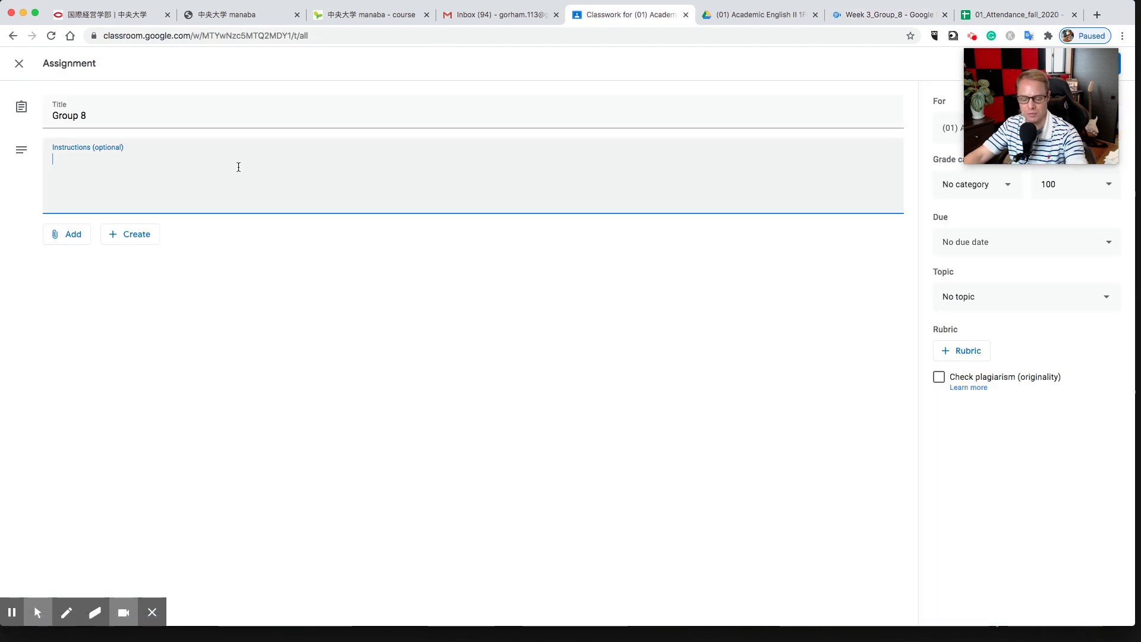
Paste the copied instructions and attach Week 3_Group_8 from Google Drive.
{"action": "key", "text": "cmd+v"}
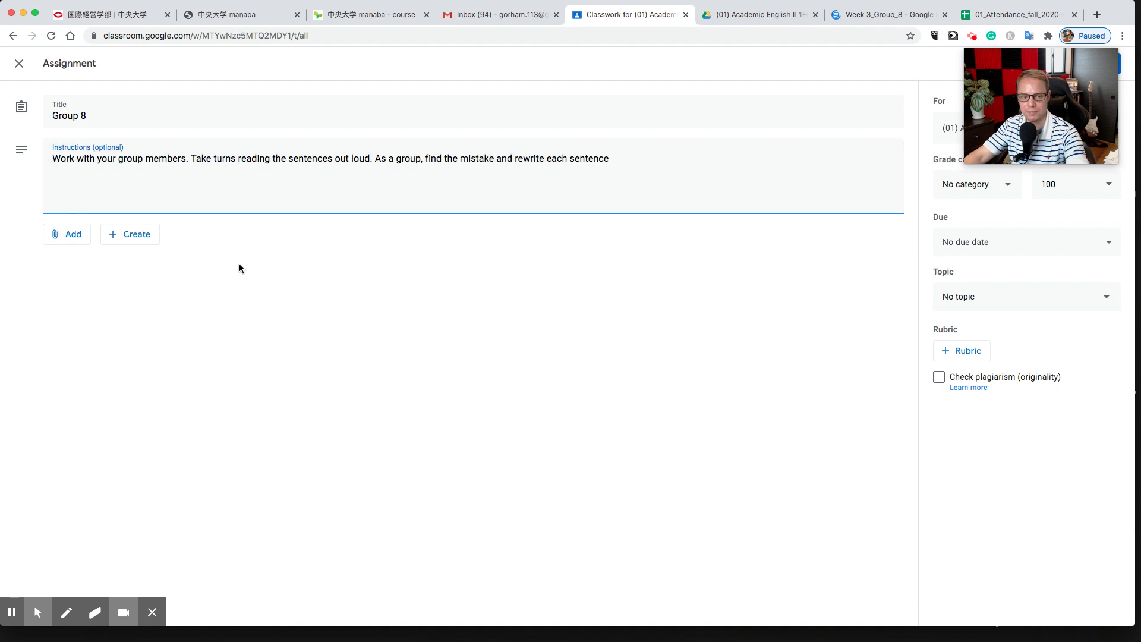
{"action": "left_click", "coordinate": [72, 234]}
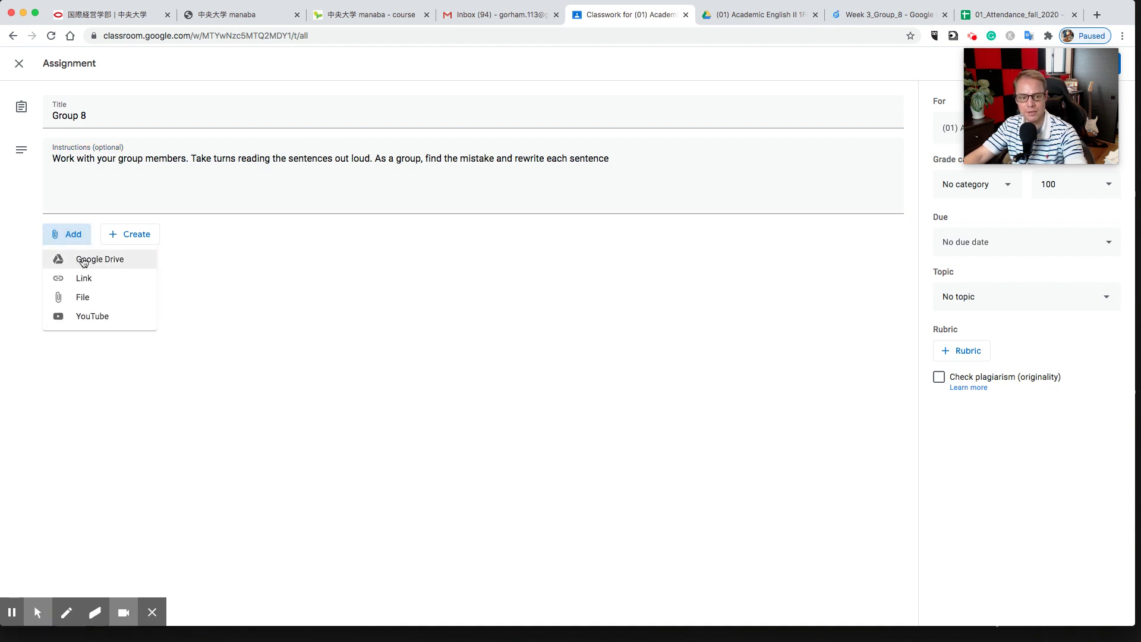
{"action": "left_click", "coordinate": [83, 262]}
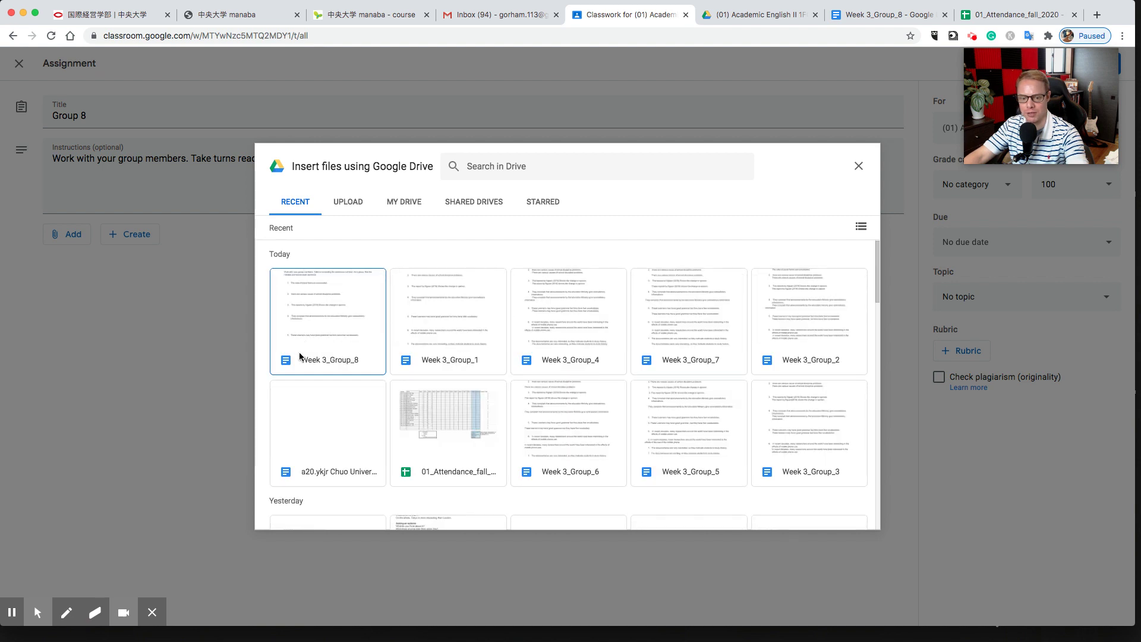
{"action": "left_click", "coordinate": [341, 331]}
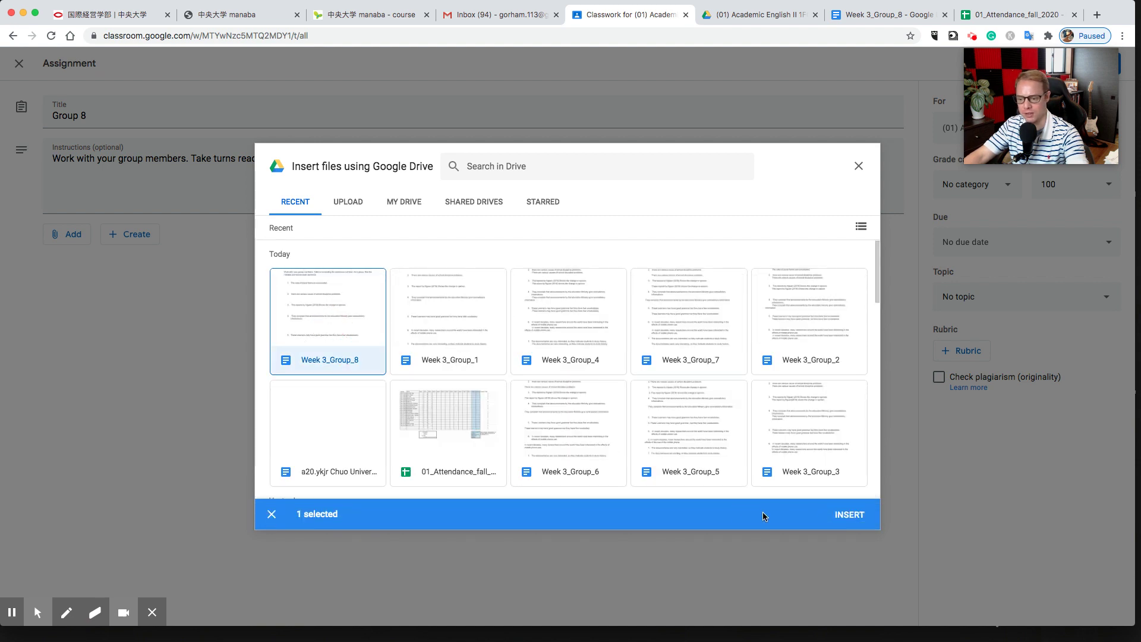
{"action": "left_click", "coordinate": [851, 514]}
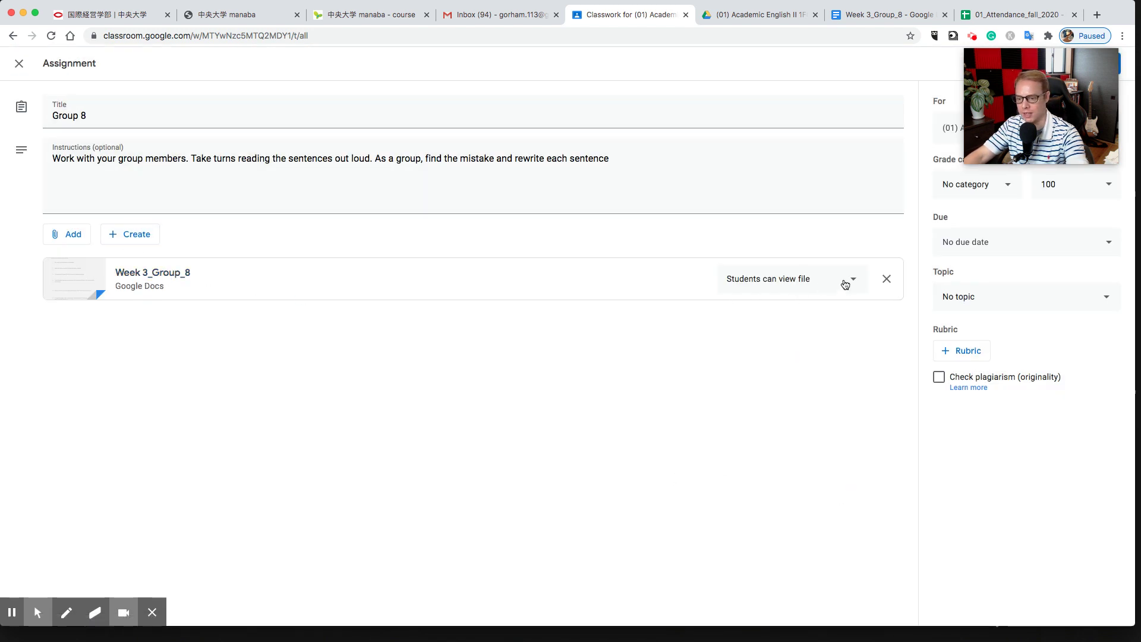
Set the attached Week 3_Group_8 document to 'Students can edit file'.
{"action": "left_click", "coordinate": [854, 277]}
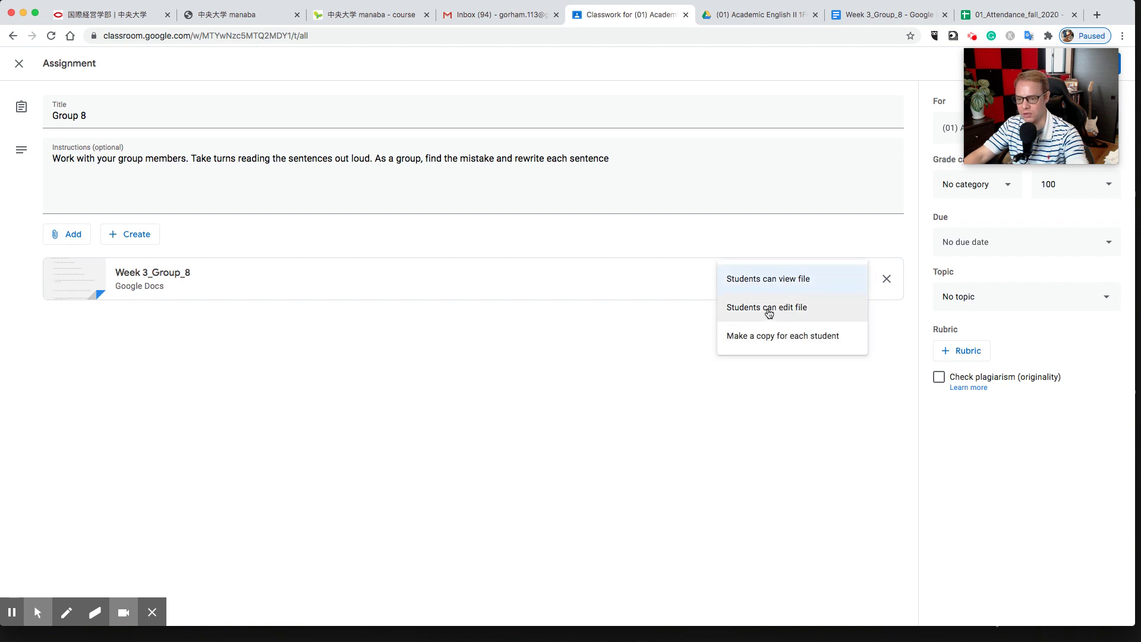
{"action": "left_click", "coordinate": [767, 307]}
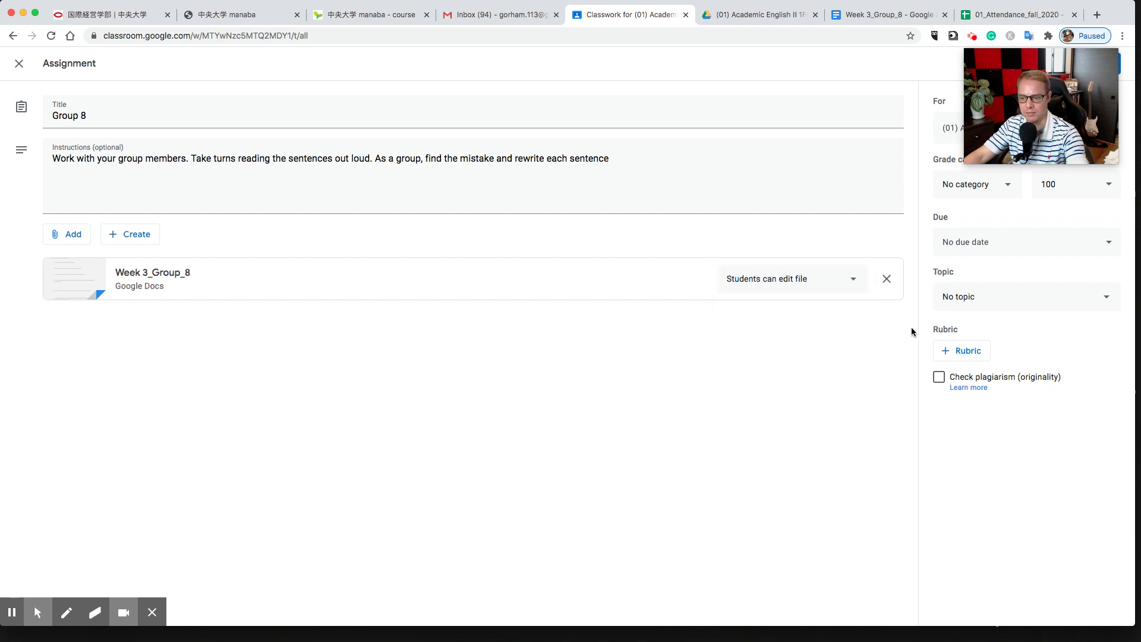
{"action": "left_click_drag", "start_coordinate": [1059, 65], "coordinate": [860, 67]}
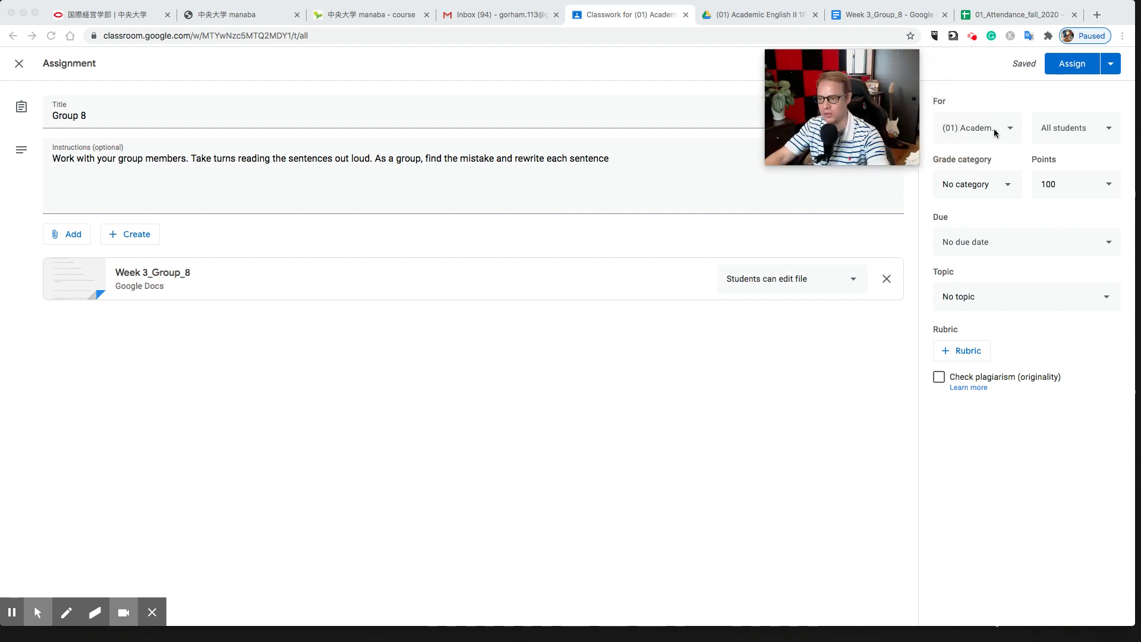
{"action": "left_click", "coordinate": [1105, 131]}
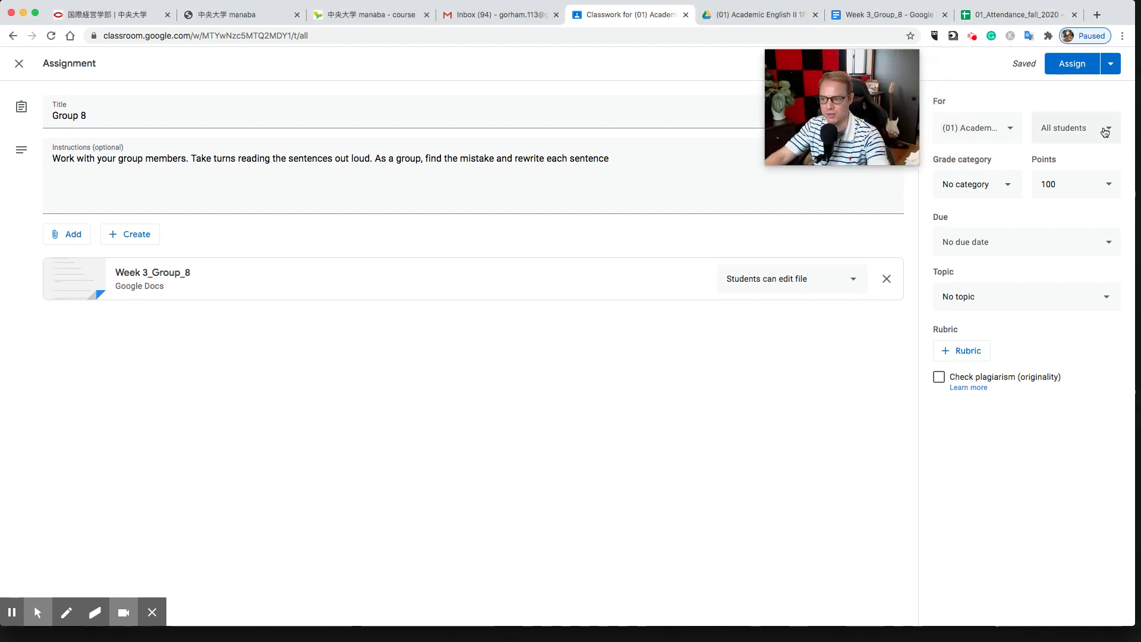
Assign Group 8 to only its three group members instead of All students.
{"action": "left_click", "coordinate": [1105, 131]}
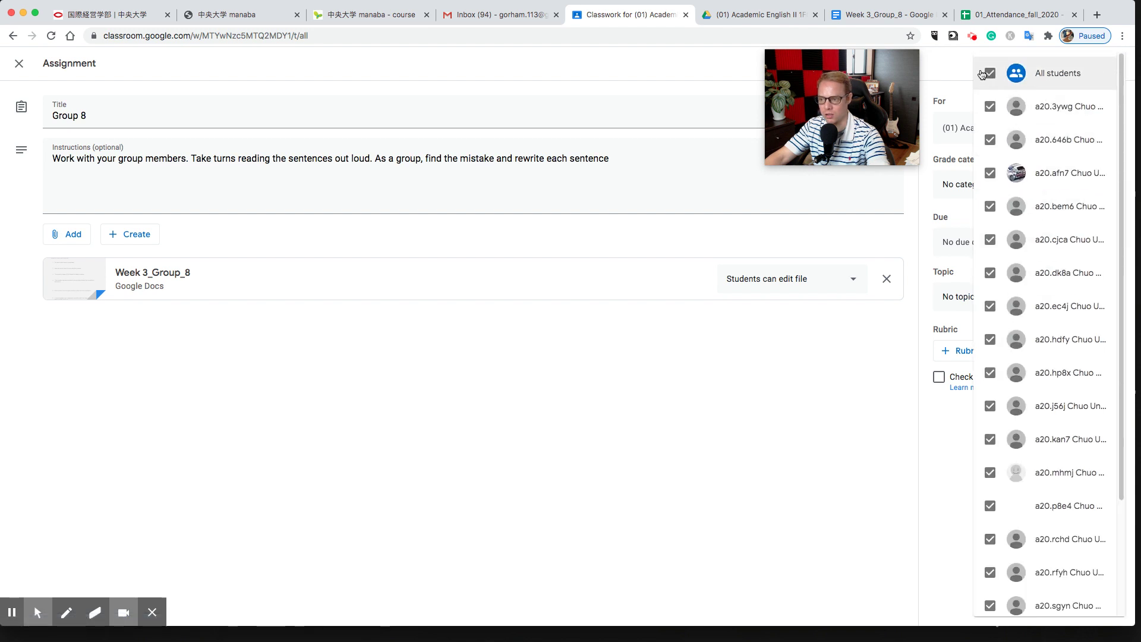
{"action": "left_click", "coordinate": [989, 74]}
{"action": "scroll", "coordinate": [1016, 294], "scroll_direction": "down", "scroll_amount": 3}
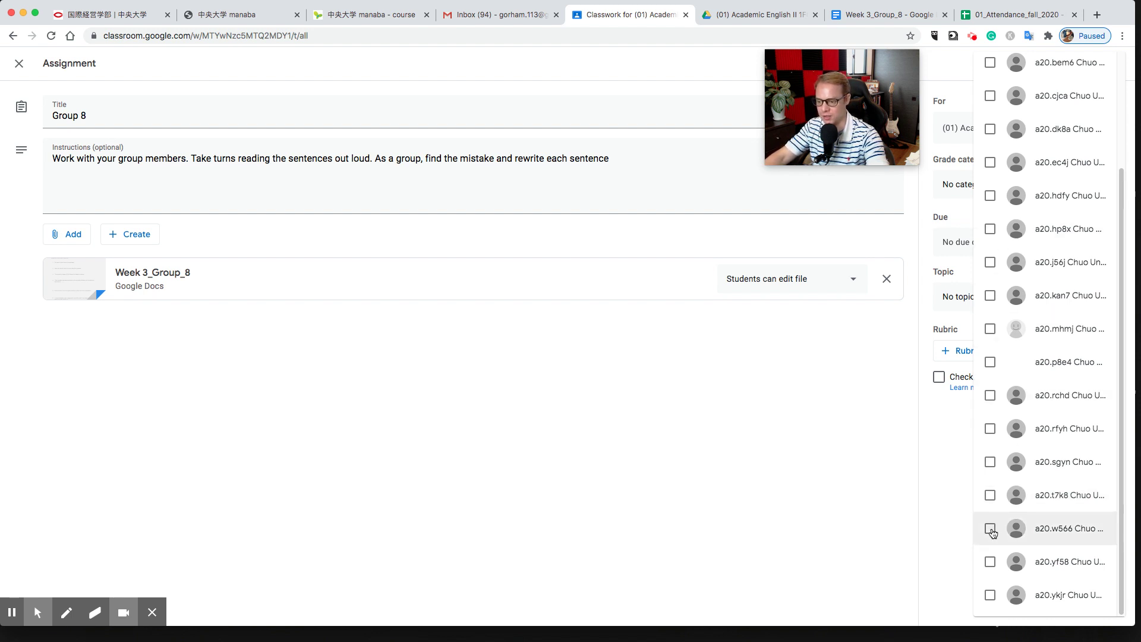
{"action": "left_click", "coordinate": [990, 528]}
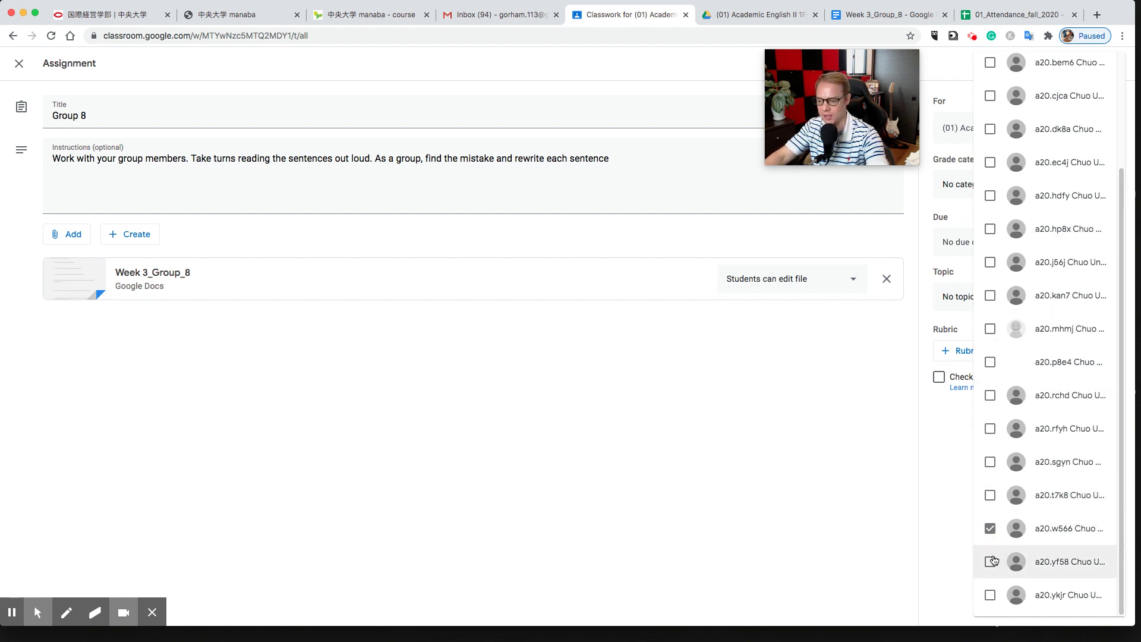
{"action": "left_click", "coordinate": [990, 561]}
{"action": "left_click", "coordinate": [990, 595]}
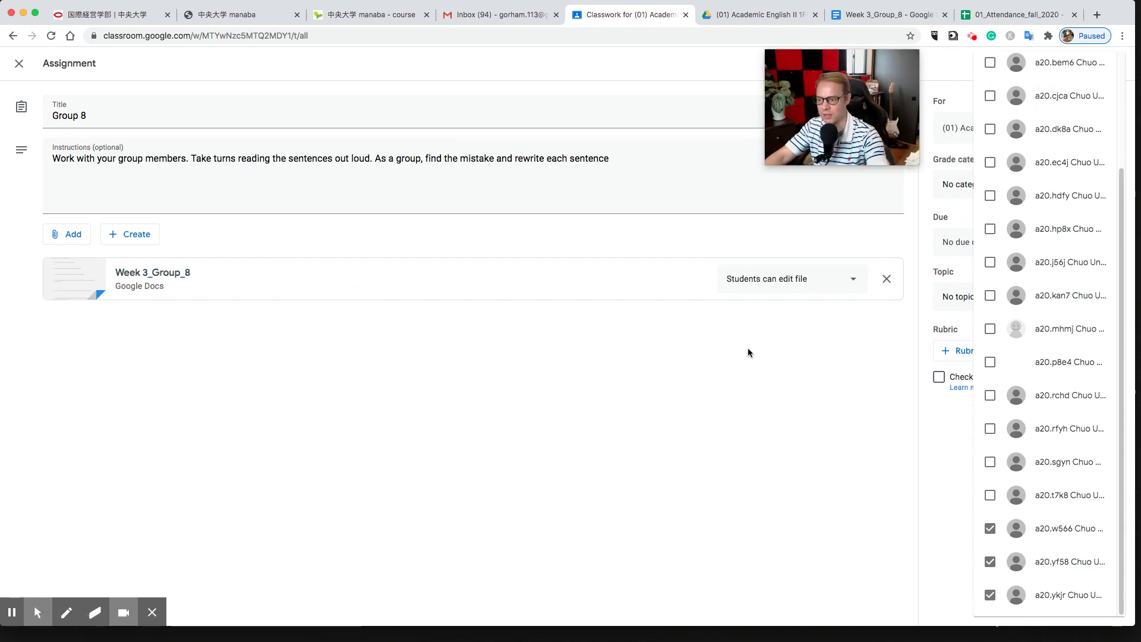
{"action": "left_click", "coordinate": [764, 382]}
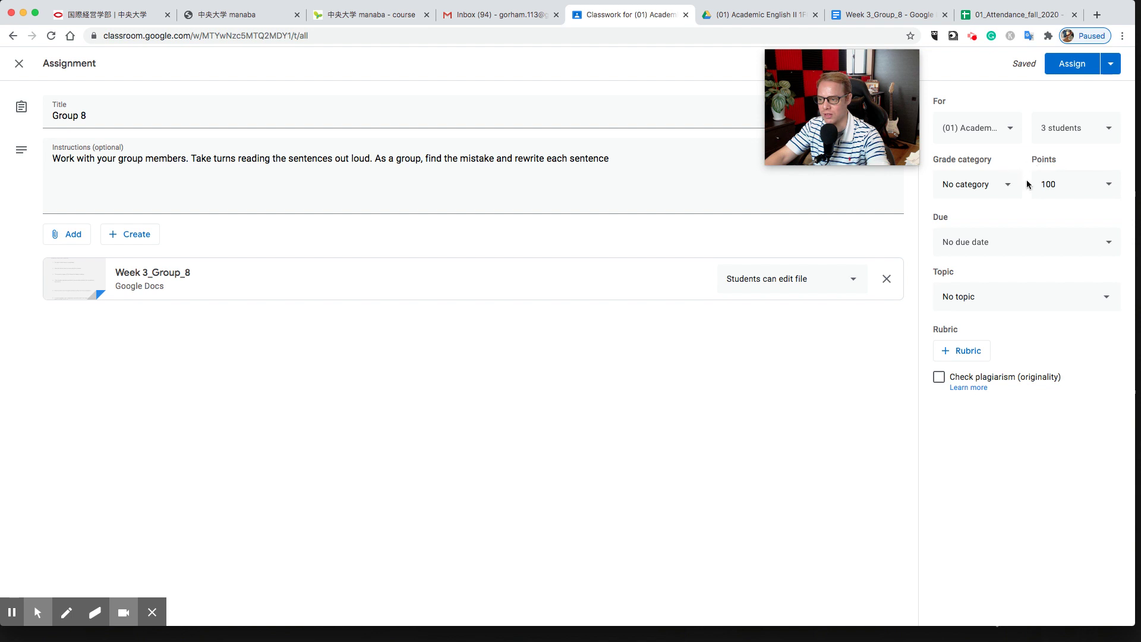
{"action": "left_click", "coordinate": [1059, 183]}
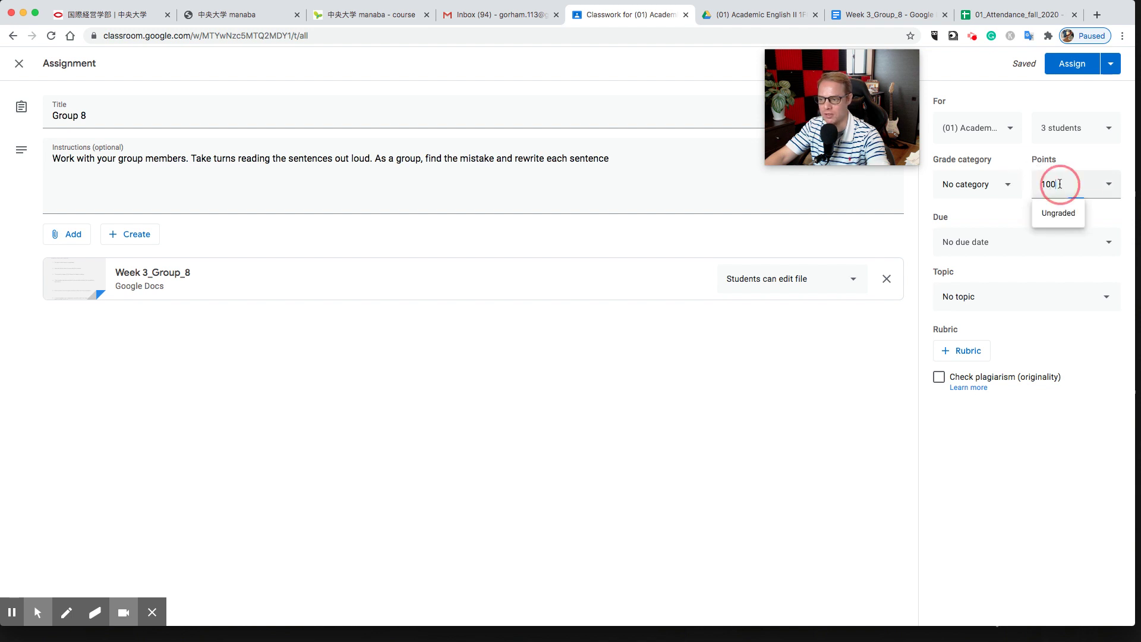
Set Points to Ungraded and file it under 'Week 3 - Primary Research Question'.
{"action": "left_click", "coordinate": [1061, 216]}
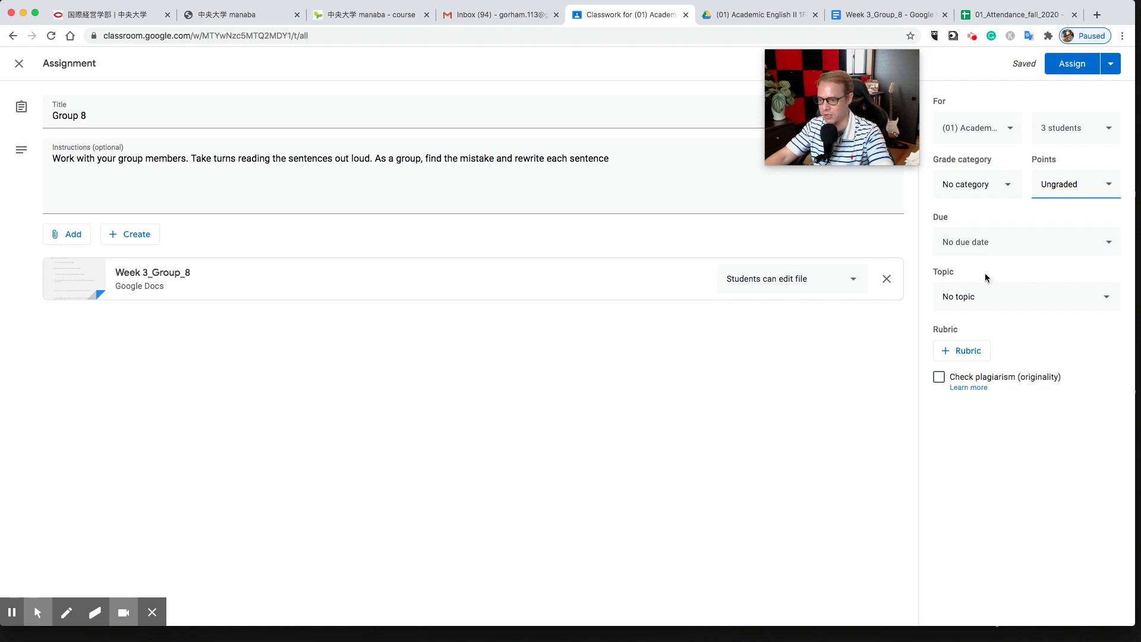
{"action": "left_click", "coordinate": [969, 297]}
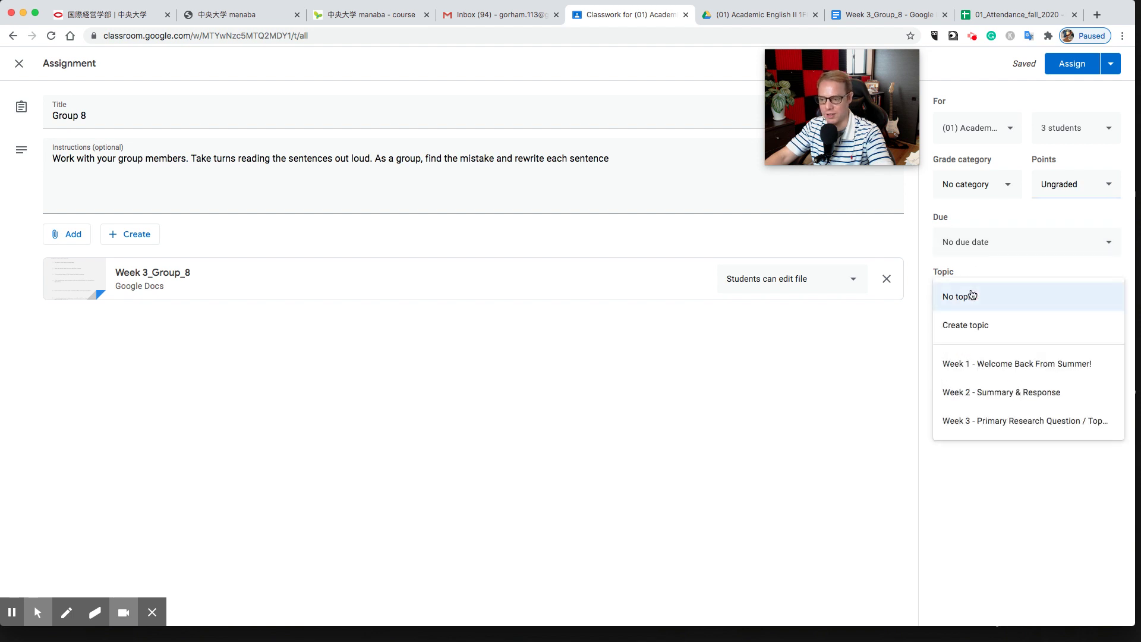
{"action": "left_click", "coordinate": [992, 421]}
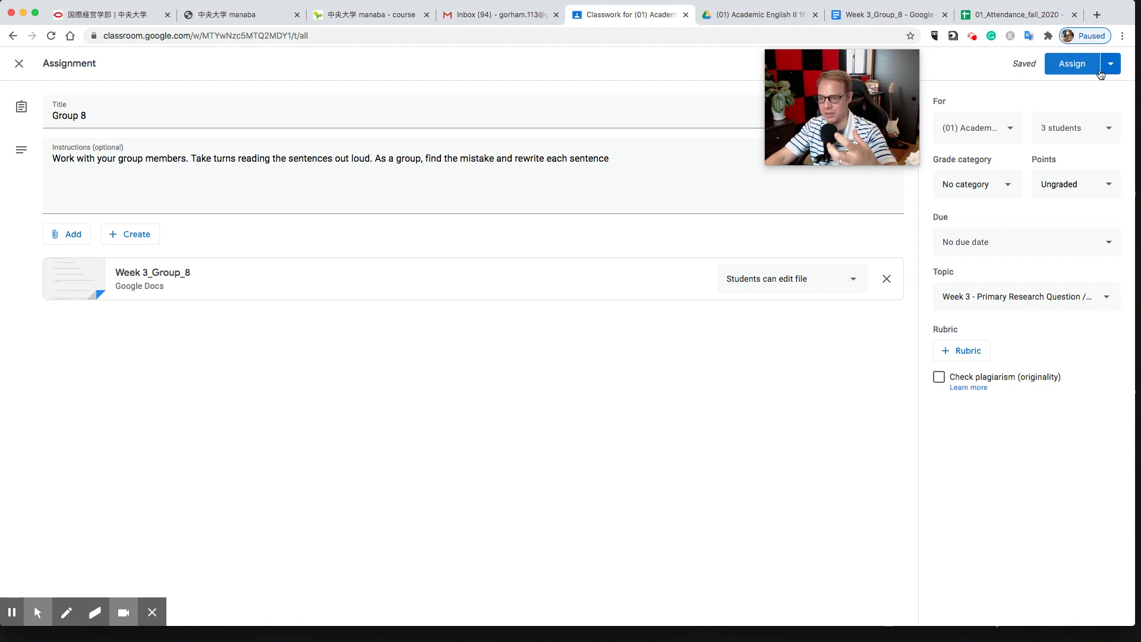
Open the Assign menu showing Assign, Schedule, Save draft and Discard draft.
{"action": "left_click", "coordinate": [1110, 65]}
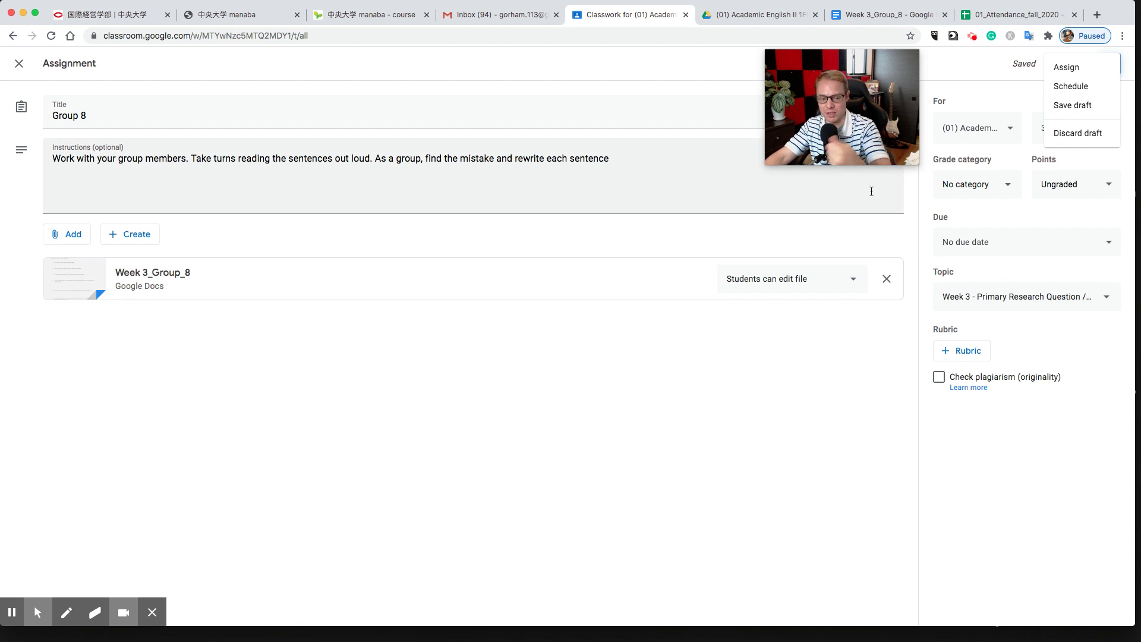
{"action": "left_click", "coordinate": [740, 360]}
{"action": "left_click", "coordinate": [1111, 65]}
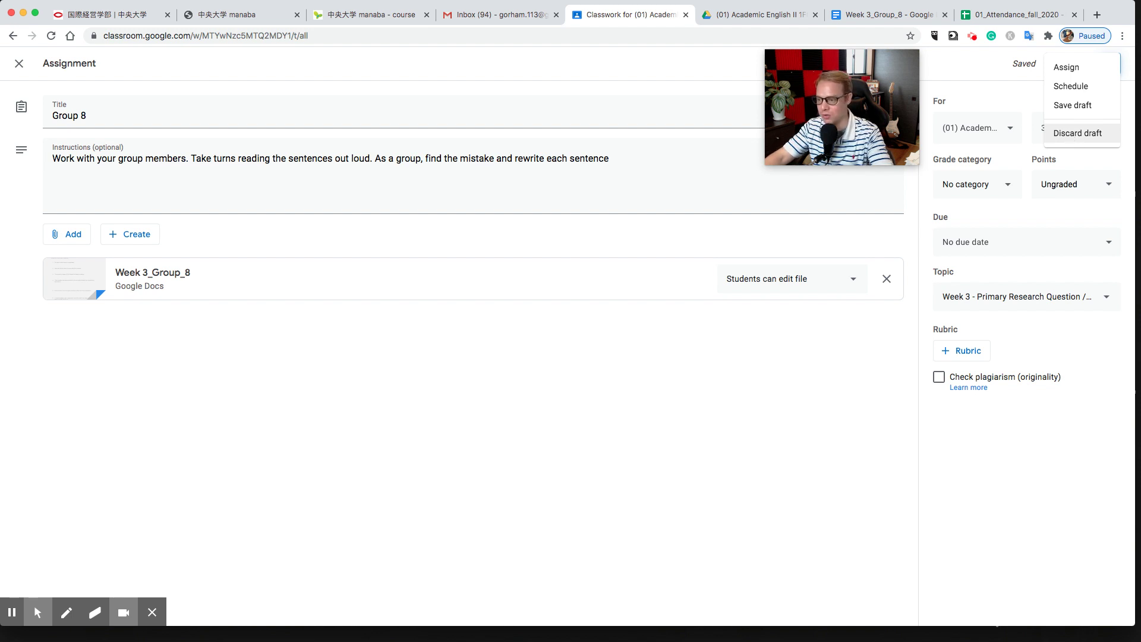
{"action": "key", "text": "Return"}
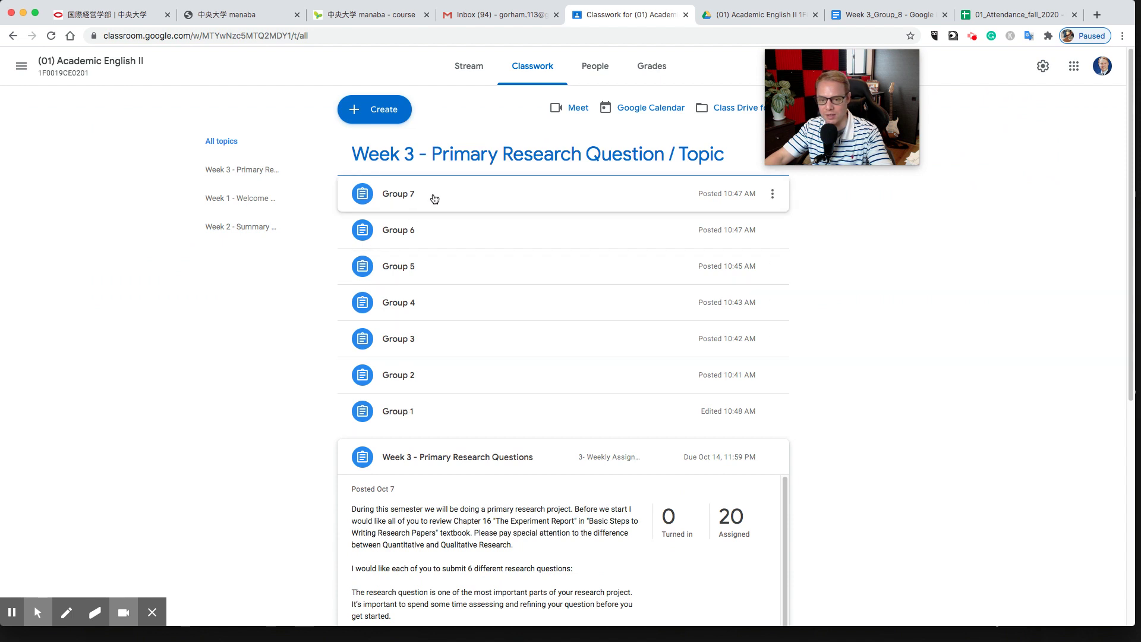
Expand Group 7 on the Classwork page and open its Week 3_Group_7 Google Doc.
{"action": "left_click", "coordinate": [409, 196]}
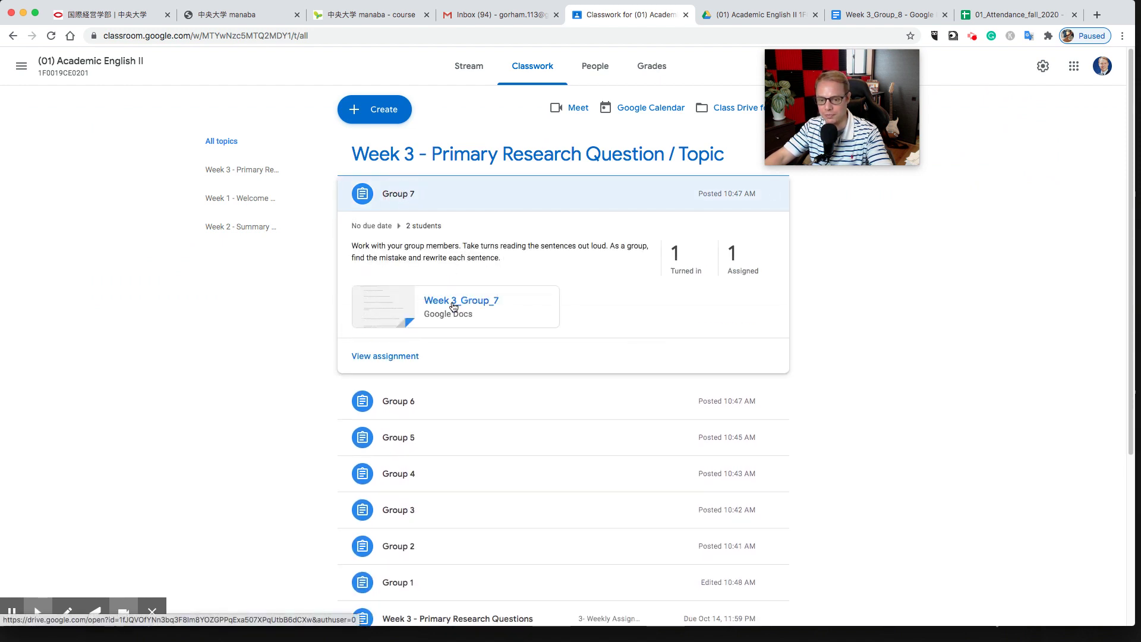
{"action": "left_click", "coordinate": [451, 302]}
{"action": "left_click_drag", "start_coordinate": [822, 87], "coordinate": [1021, 89]}
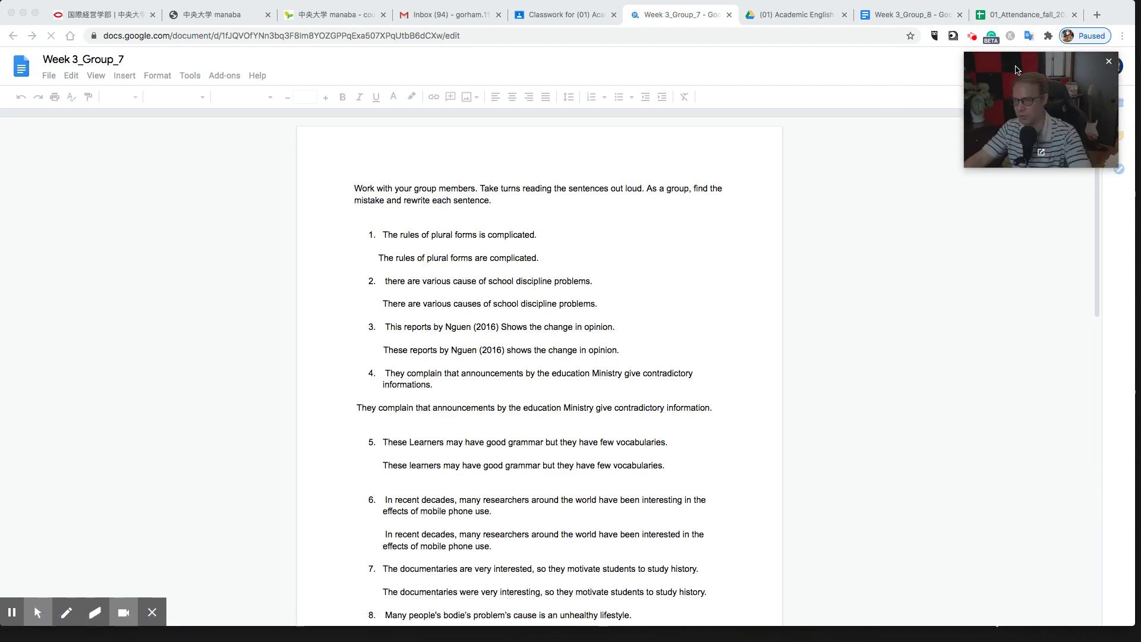
Highlight Group 7's corrected sentence under item 1, then close Week 3_Group_7.
{"action": "mouse_move", "coordinate": [1013, 62]}
{"action": "left_mouse_down"}
{"action": "mouse_move", "coordinate": [1017, 91]}
{"action": "mouse_move", "coordinate": [1009, 75]}
{"action": "left_mouse_up"}
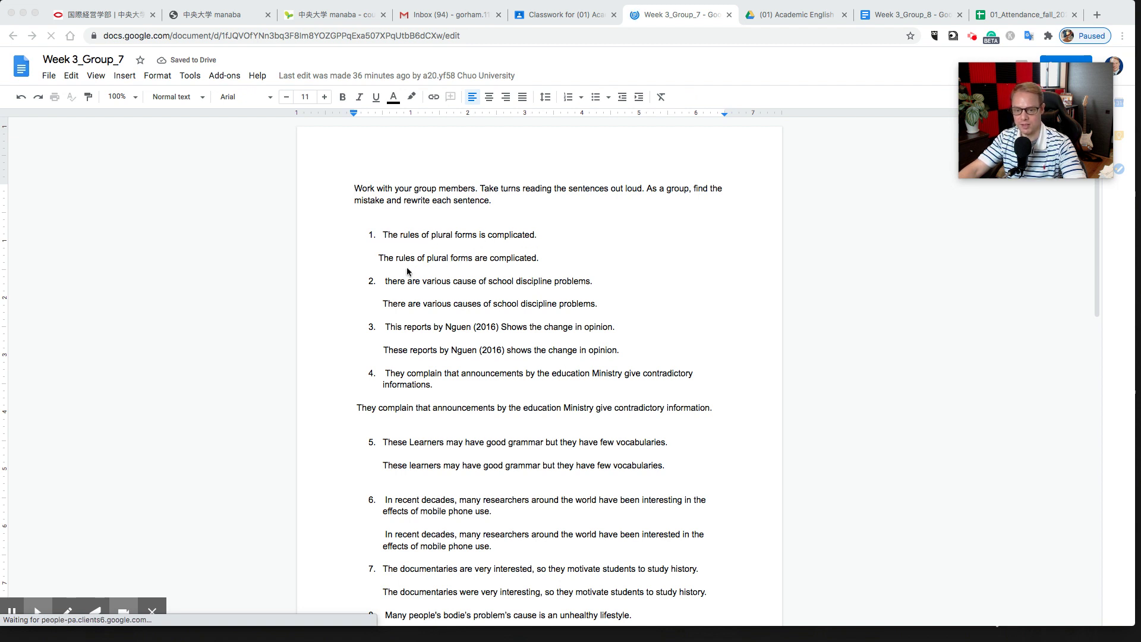
{"action": "left_click", "coordinate": [381, 260]}
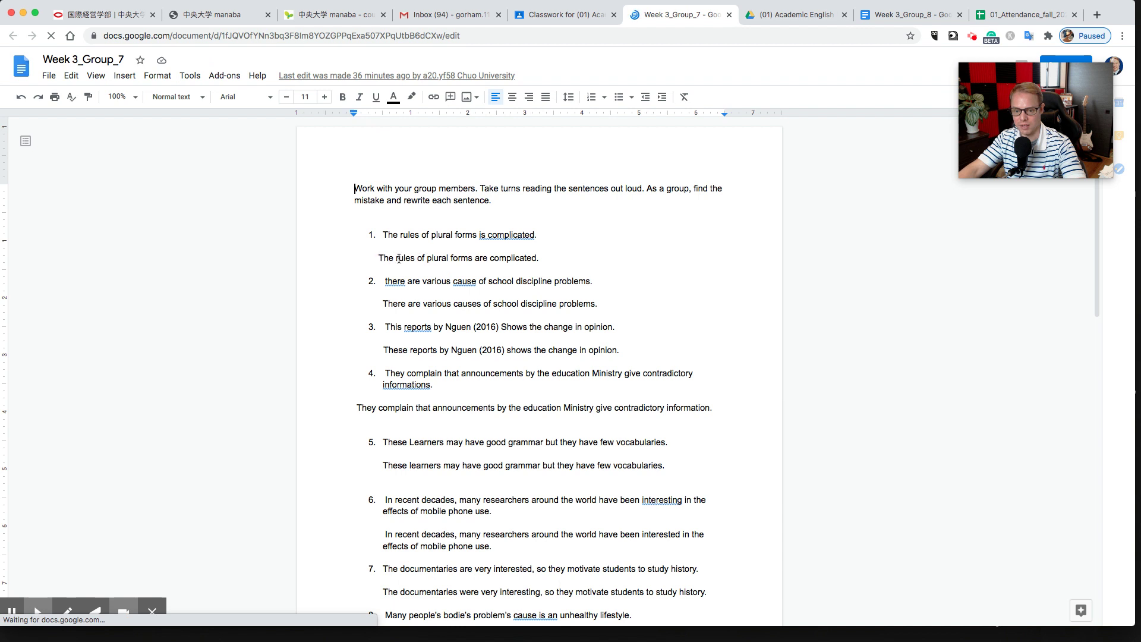
{"action": "left_click_drag", "start_coordinate": [381, 258], "coordinate": [537, 258]}
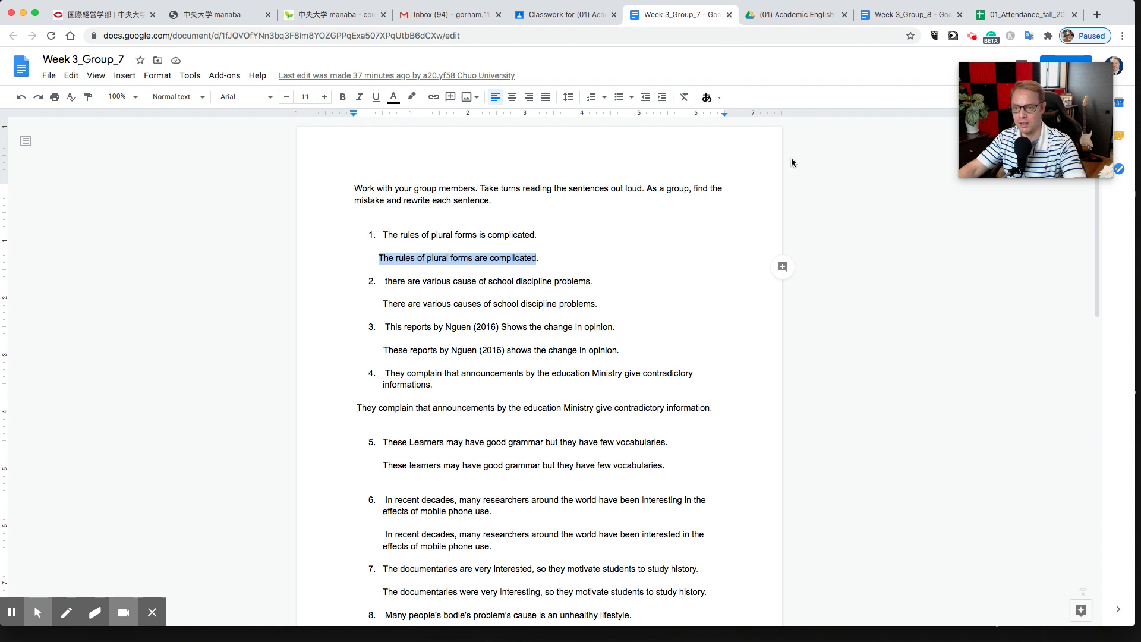
{"action": "left_click", "coordinate": [730, 15]}
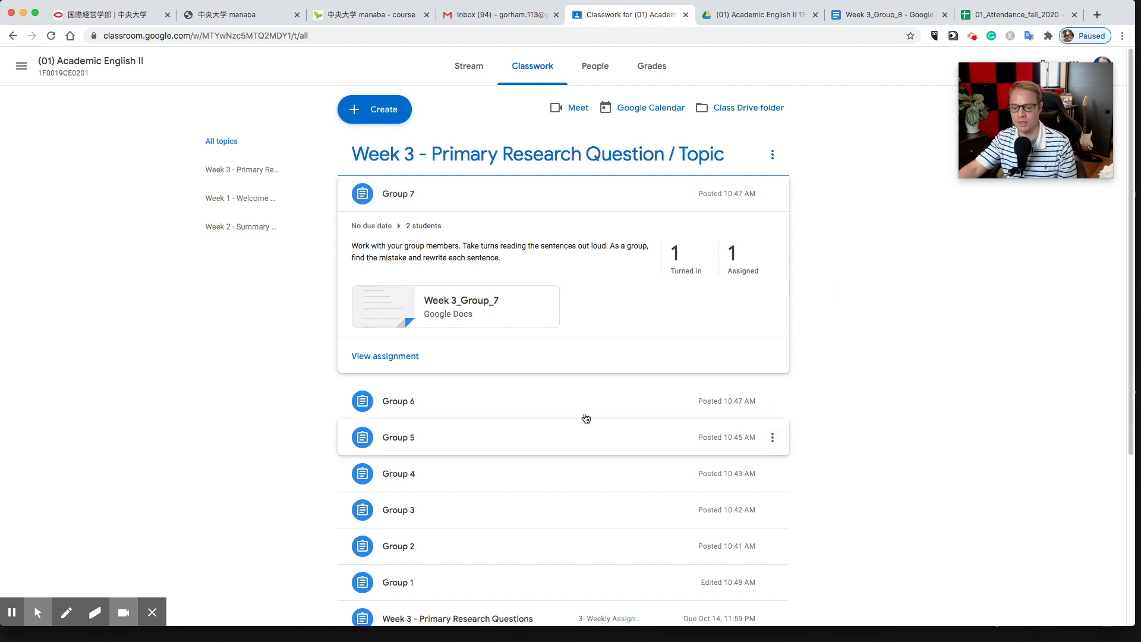
Expand the Group 6 assignment and scroll through the posted Week 3 group assignments.
{"action": "left_click", "coordinate": [413, 400]}
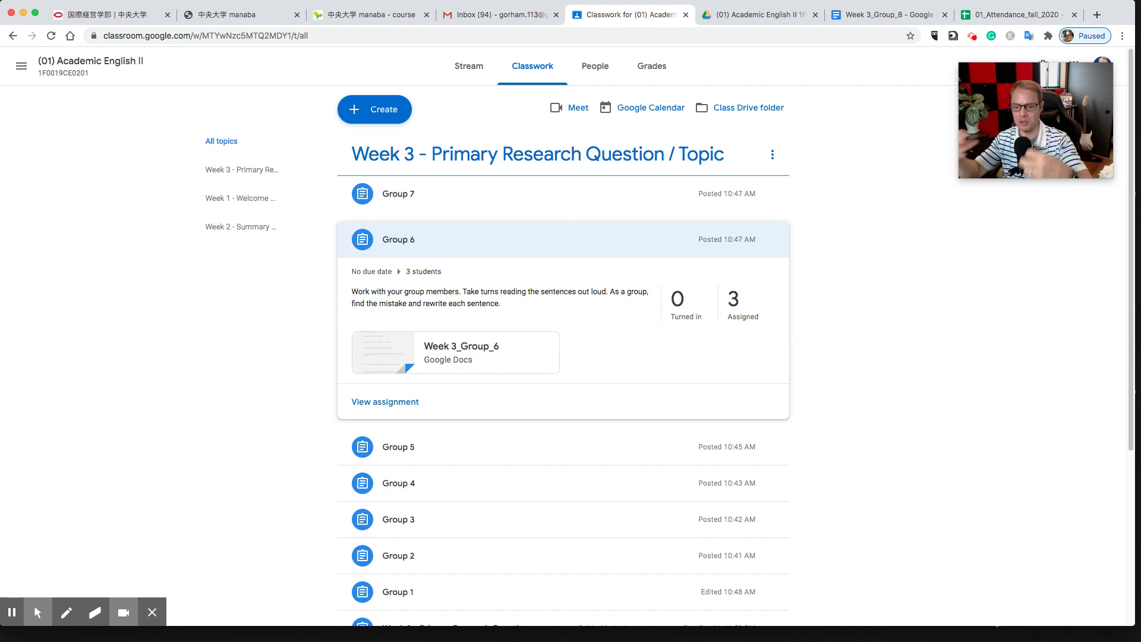
{"action": "scroll", "coordinate": [899, 452], "scroll_direction": "down", "scroll_amount": 3}
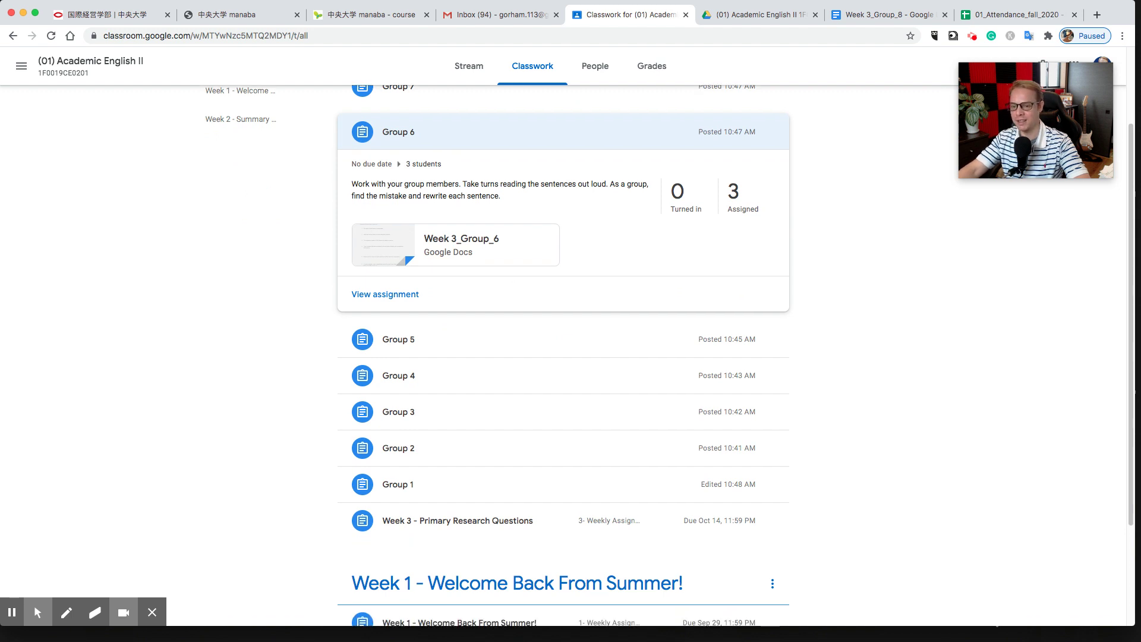
{"action": "scroll", "coordinate": [903, 454], "scroll_direction": "up", "scroll_amount": 1}
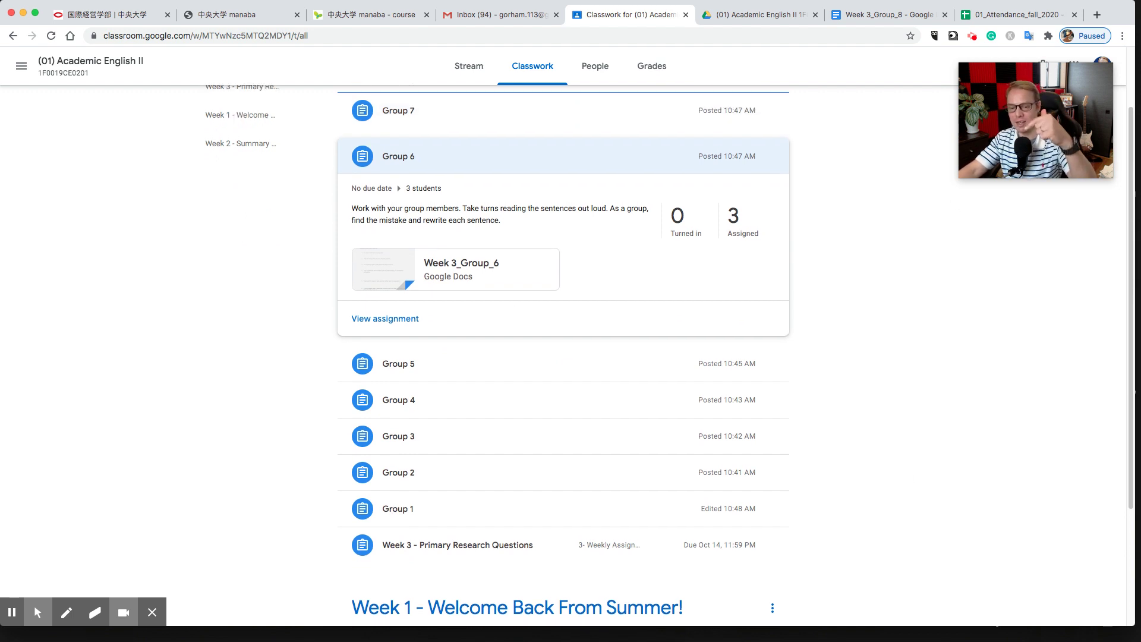
{"action": "scroll", "coordinate": [907, 456], "scroll_direction": "up", "scroll_amount": 2}
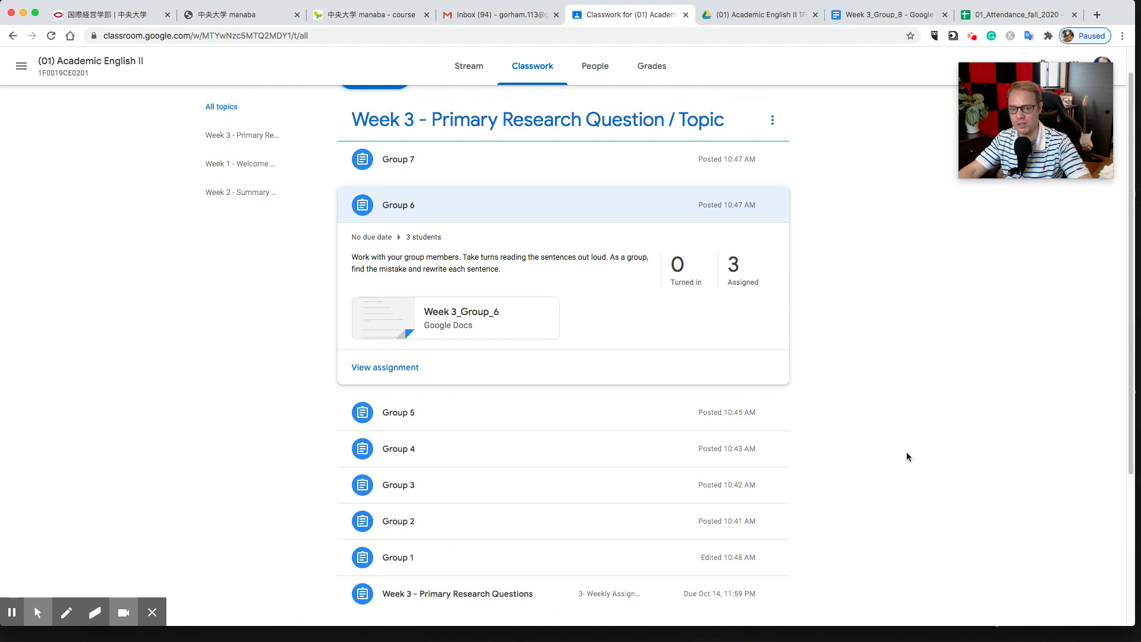
{"action": "scroll", "coordinate": [907, 454], "scroll_direction": "up", "scroll_amount": 1}
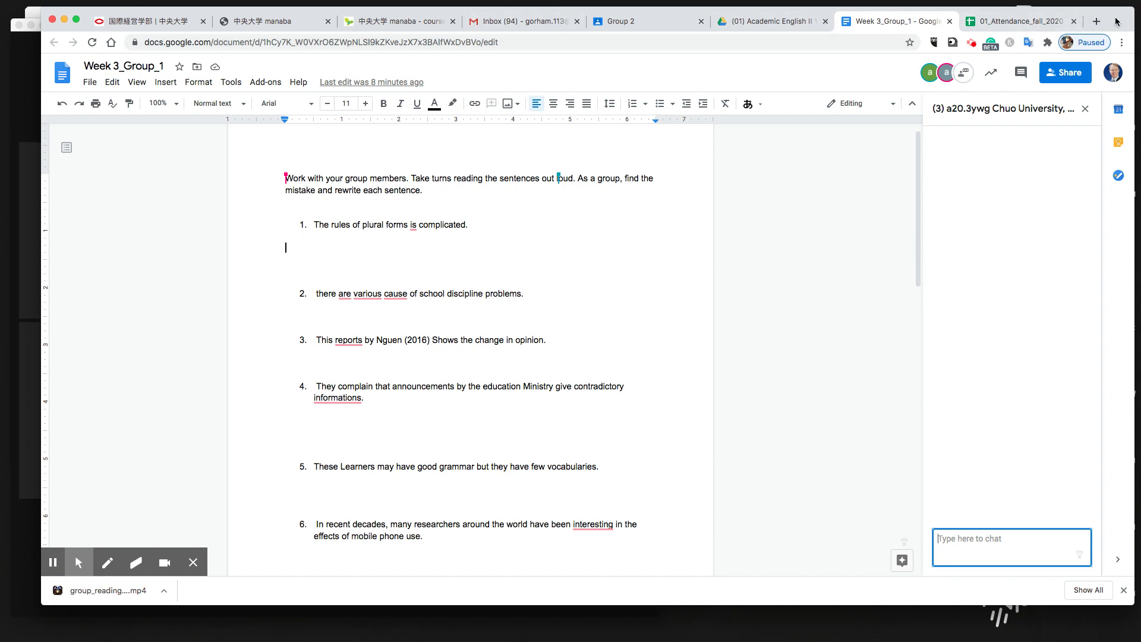
Switch between Zoom and the Week 3_Group_1 doc while sentence 1 becomes 'are complicated'.
{"action": "key", "text": "super+Tab"}
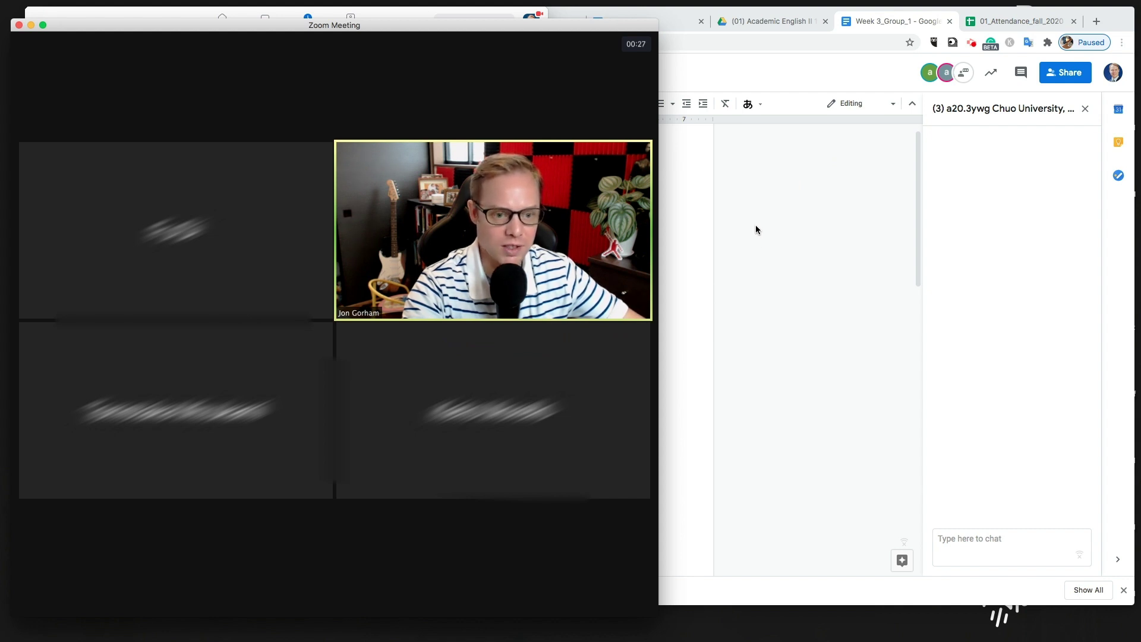
{"action": "key", "text": "super+Tab"}
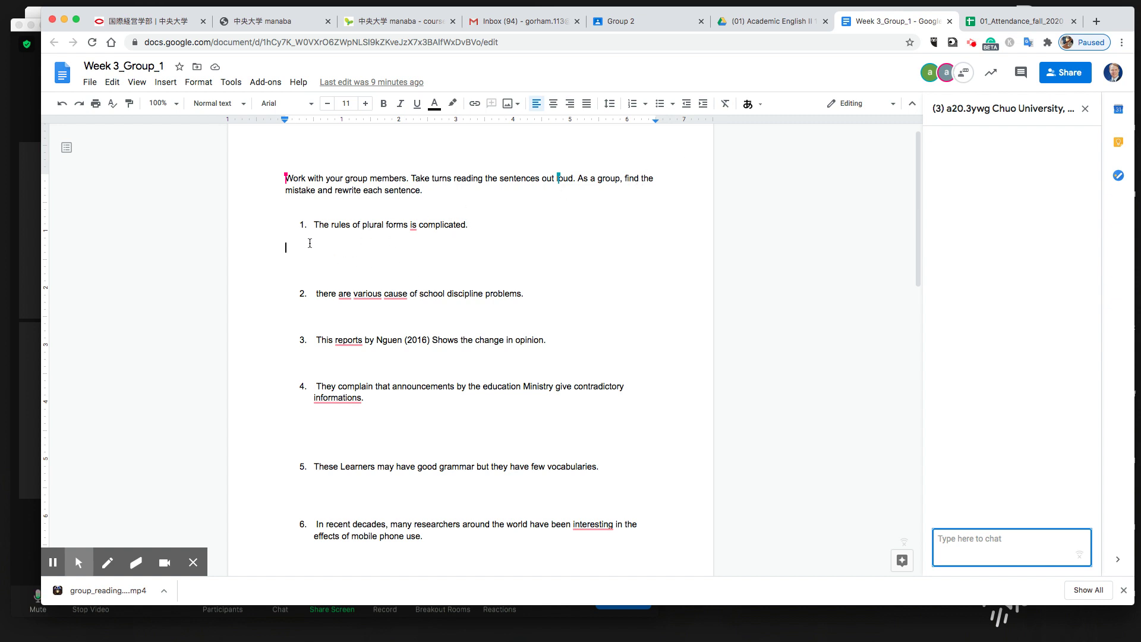
{"action": "left_click", "coordinate": [300, 247]}
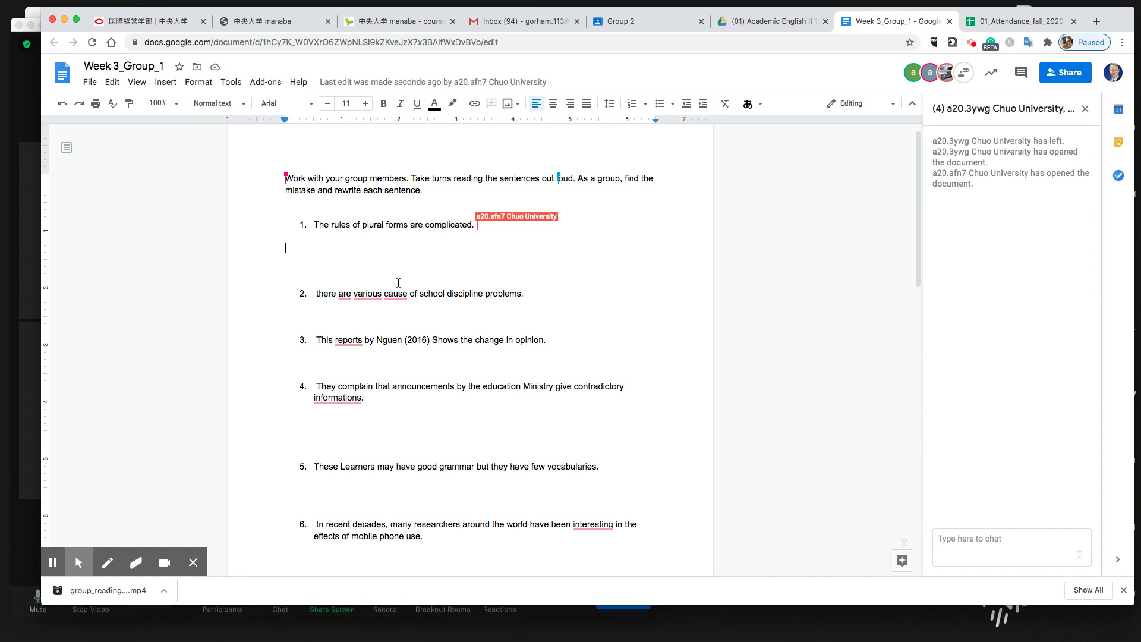
{"action": "key", "text": "super+Tab"}
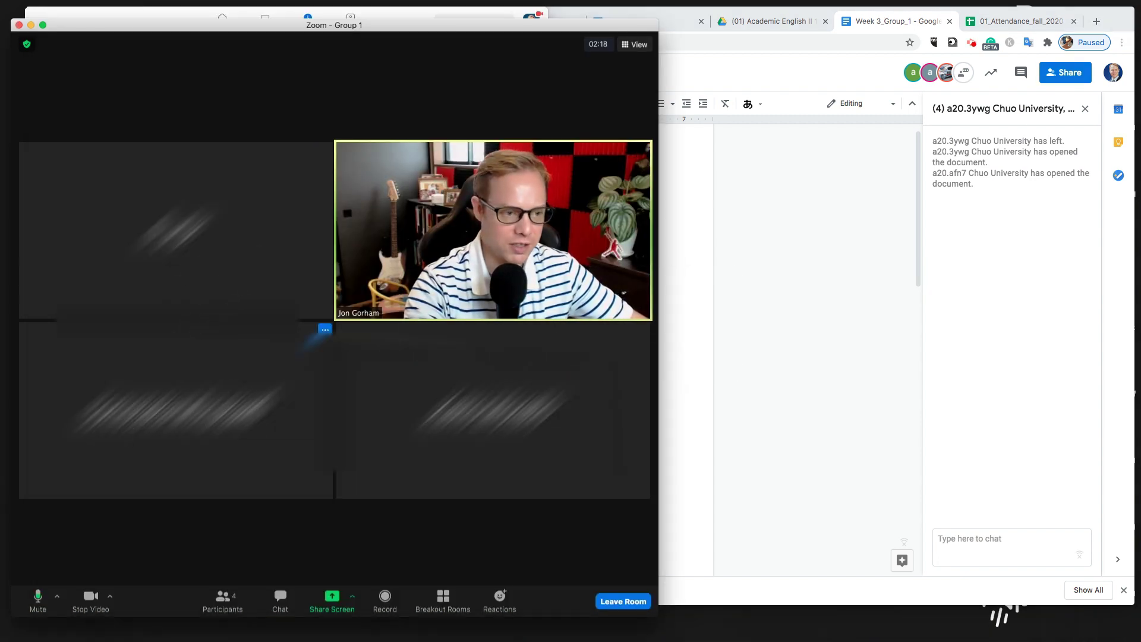
Stop screen sharing, leave the Group 1 breakout room, and return to Week 3_Group_1.
{"action": "key", "text": "super+Tab"}
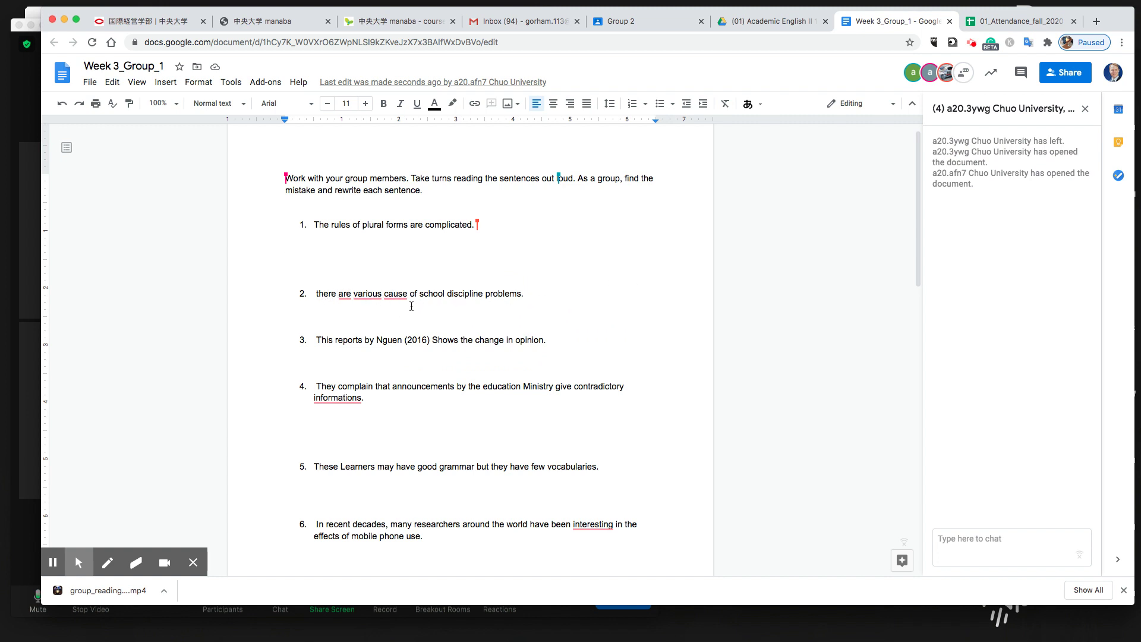
{"action": "key", "text": "super+shift+s"}
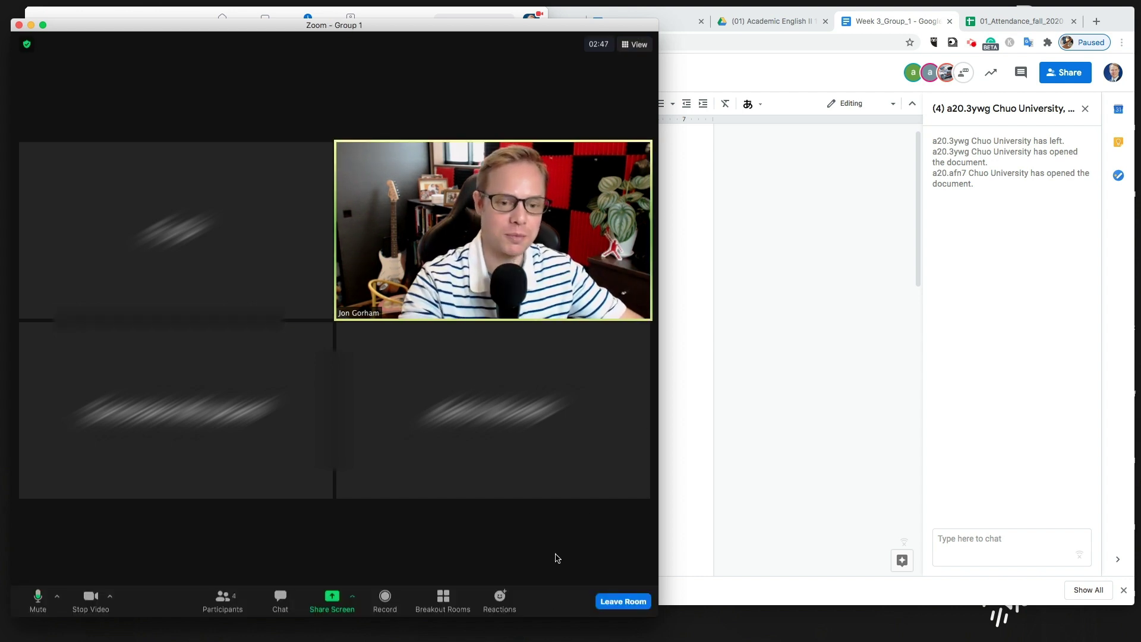
{"action": "left_click", "coordinate": [622, 601]}
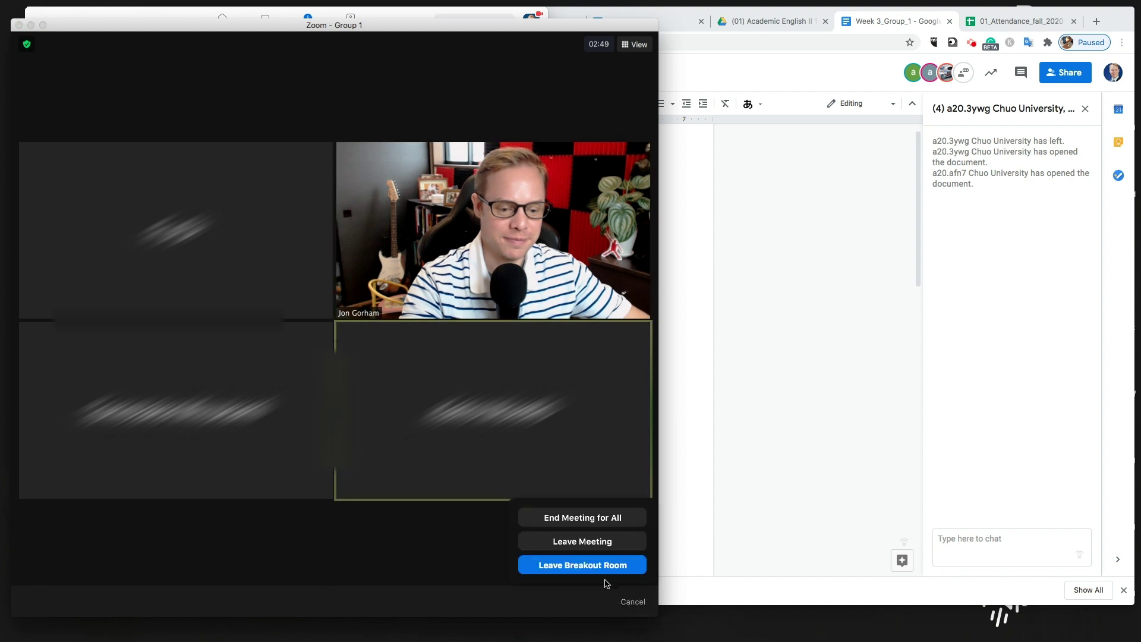
{"action": "left_click", "coordinate": [592, 567]}
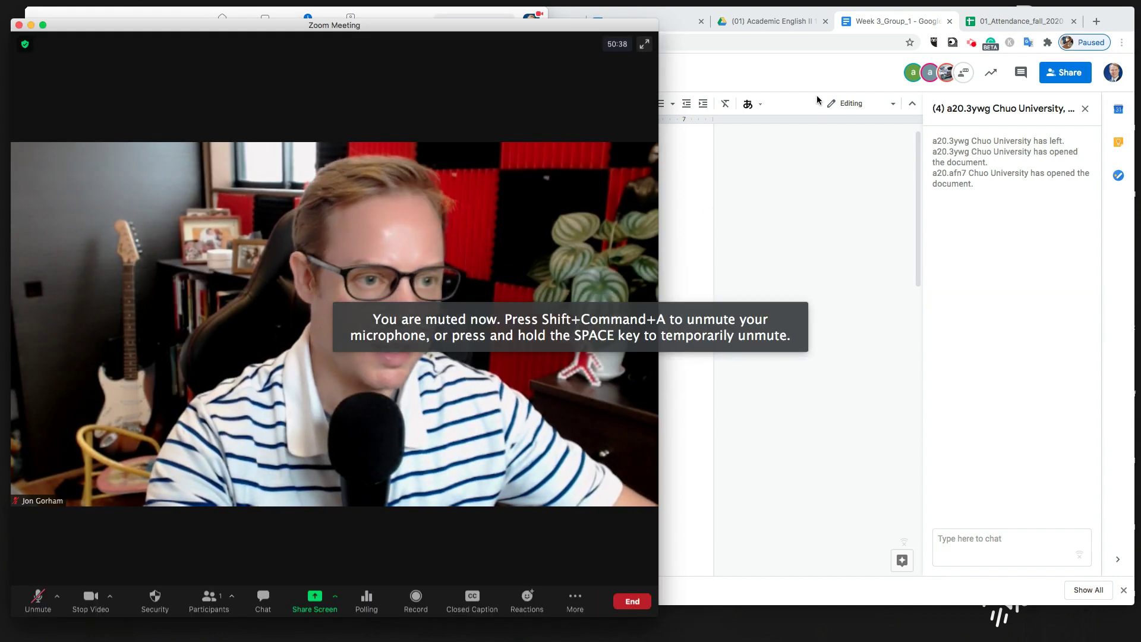
{"action": "left_click", "coordinate": [1117, 22]}
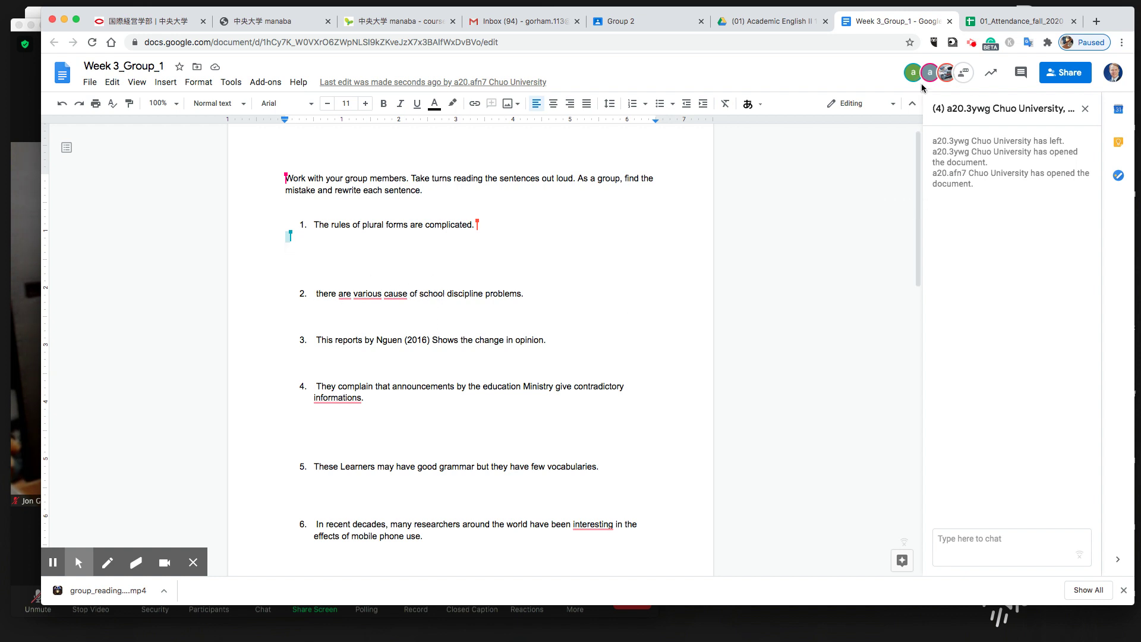
Go from the Group 2 assignment to the (01) Academic English II Classwork page.
{"action": "left_click", "coordinate": [663, 24]}
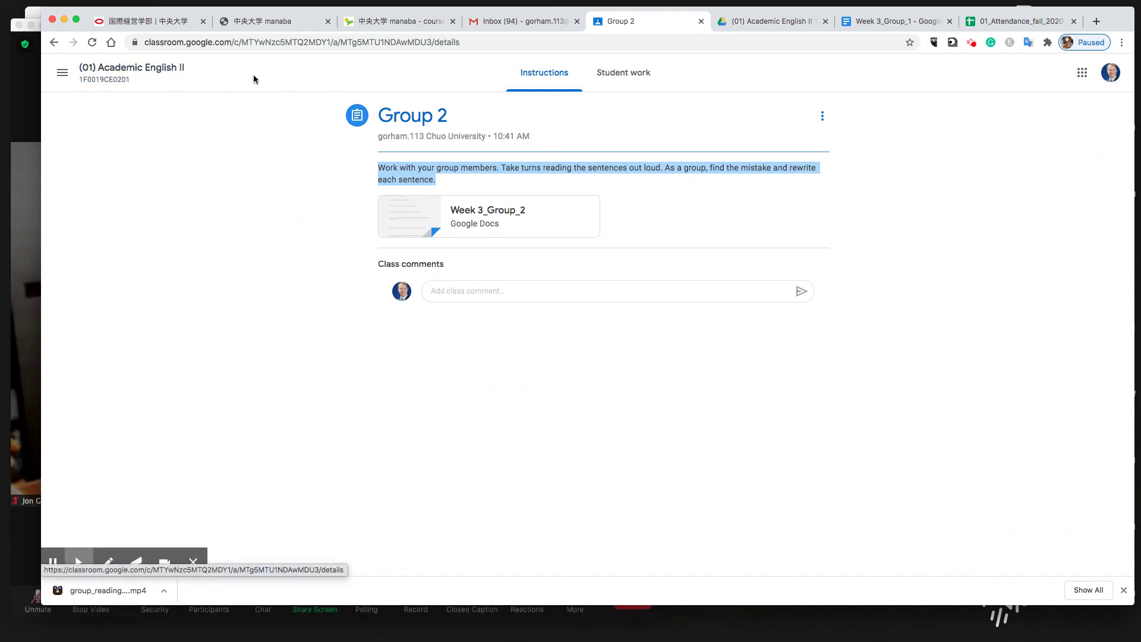
{"action": "left_click", "coordinate": [166, 69]}
{"action": "left_click", "coordinate": [557, 72]}
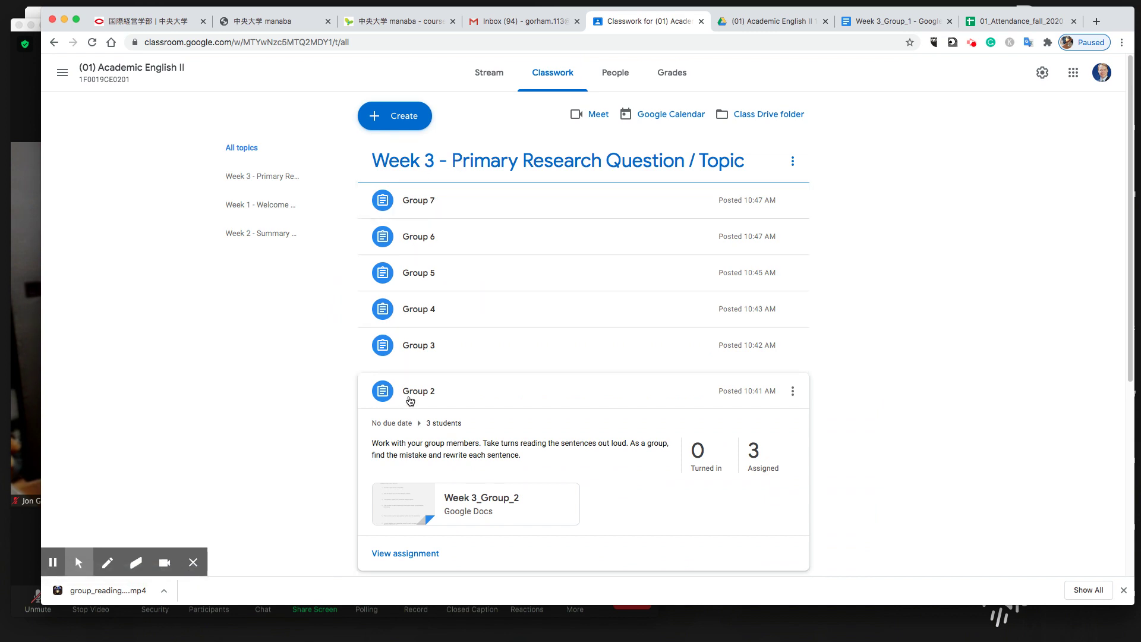
{"action": "scroll", "coordinate": [452, 436], "scroll_direction": "down", "scroll_amount": 2}
{"action": "scroll", "coordinate": [450, 439], "scroll_direction": "down", "scroll_amount": 1}
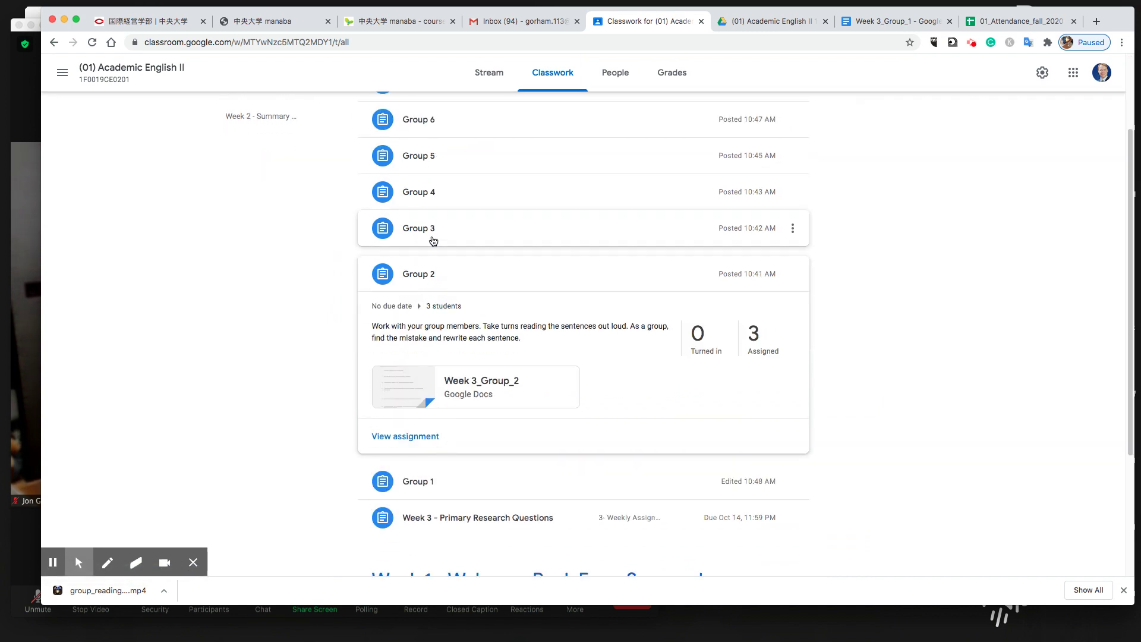
Expand the Group 3, 4, 5, 6 and 7 assignments under Week 3.
{"action": "left_click", "coordinate": [425, 227]}
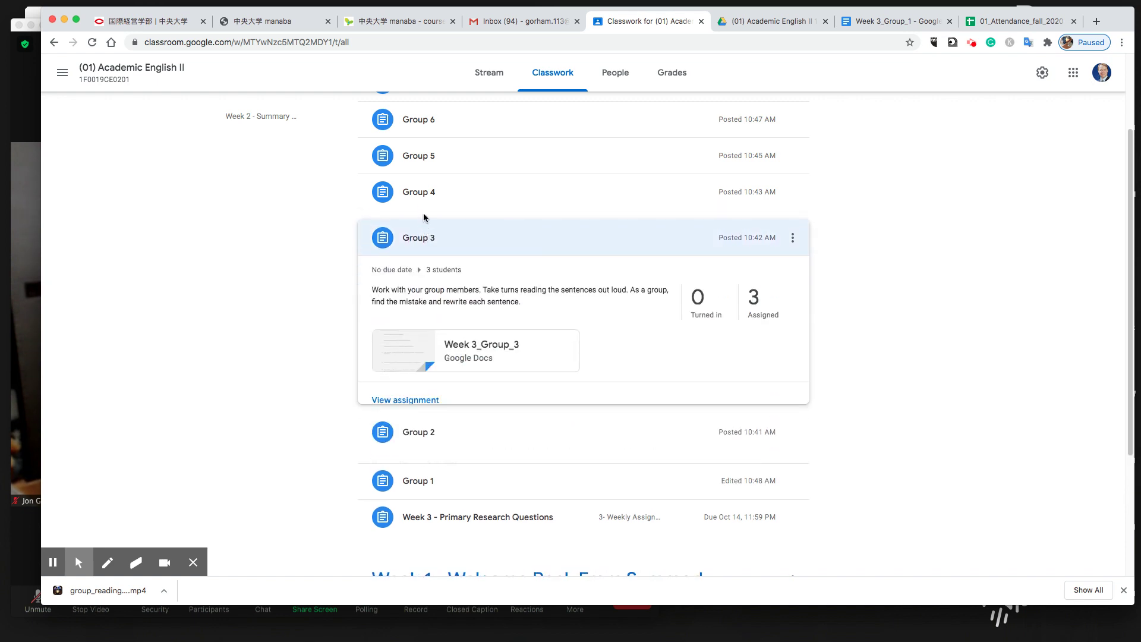
{"action": "left_click", "coordinate": [425, 192]}
{"action": "scroll", "coordinate": [425, 236], "scroll_direction": "up", "scroll_amount": 3}
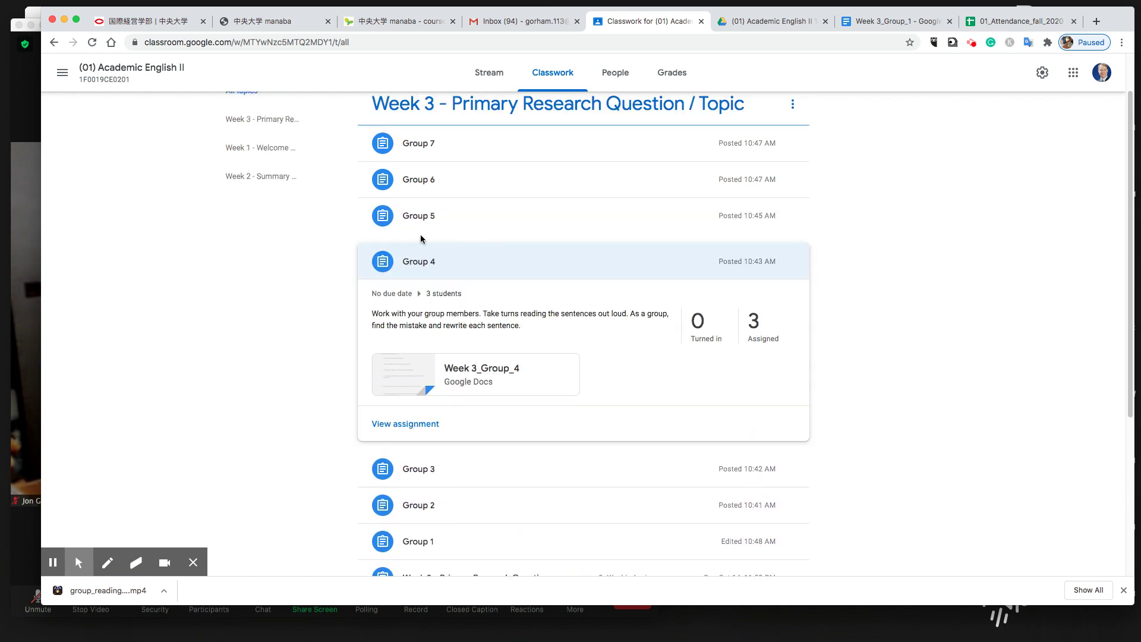
{"action": "left_click", "coordinate": [423, 221]}
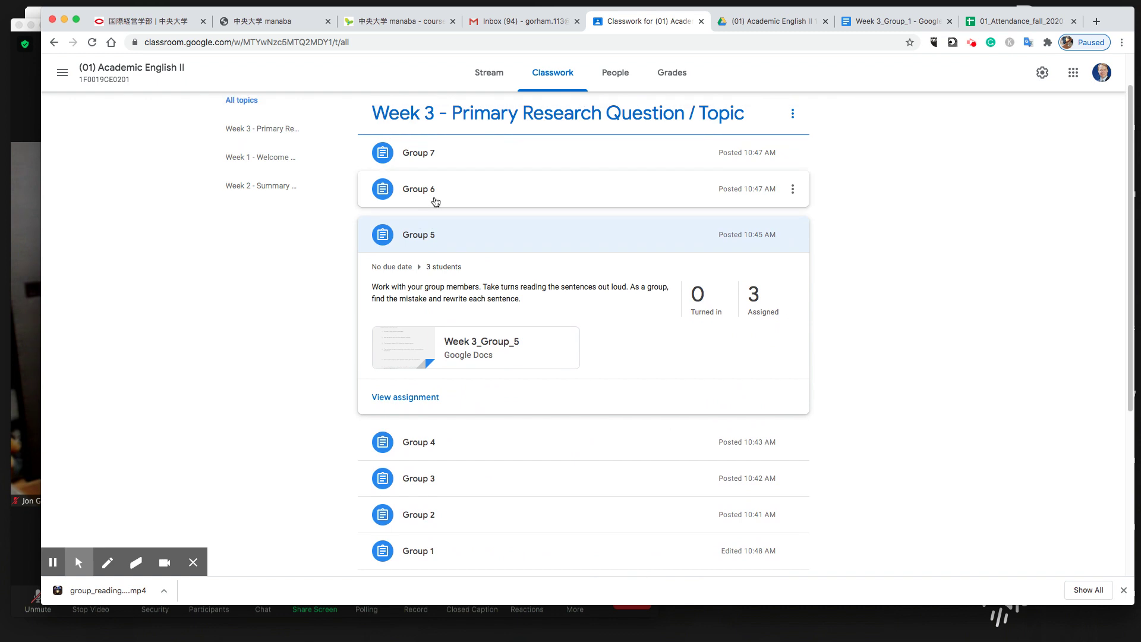
{"action": "left_click", "coordinate": [417, 201]}
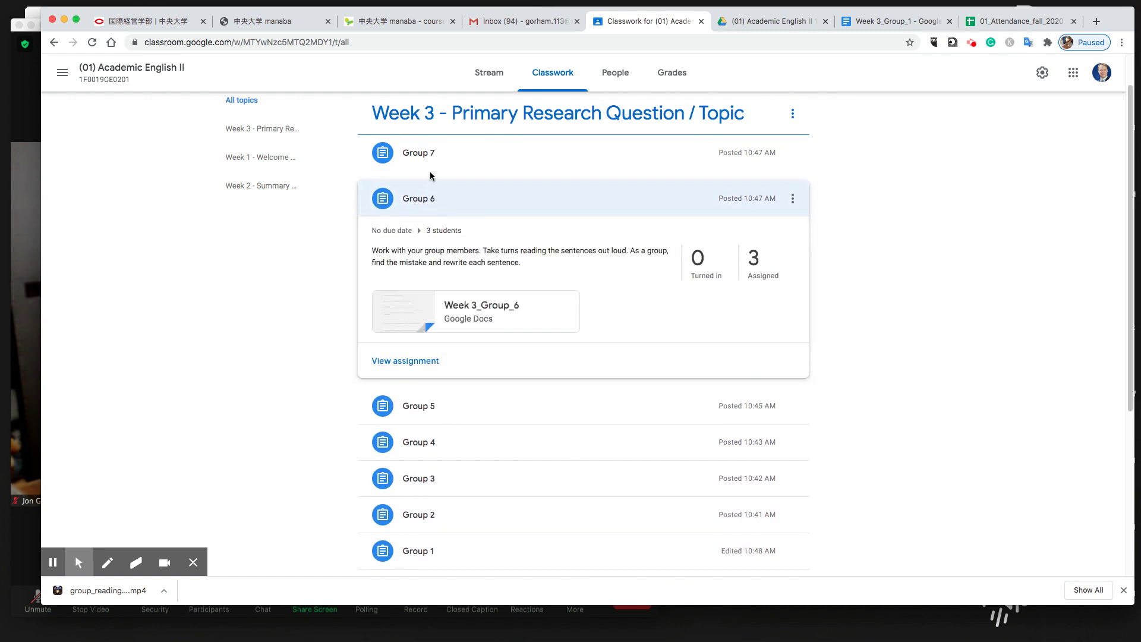
{"action": "left_click", "coordinate": [430, 153]}
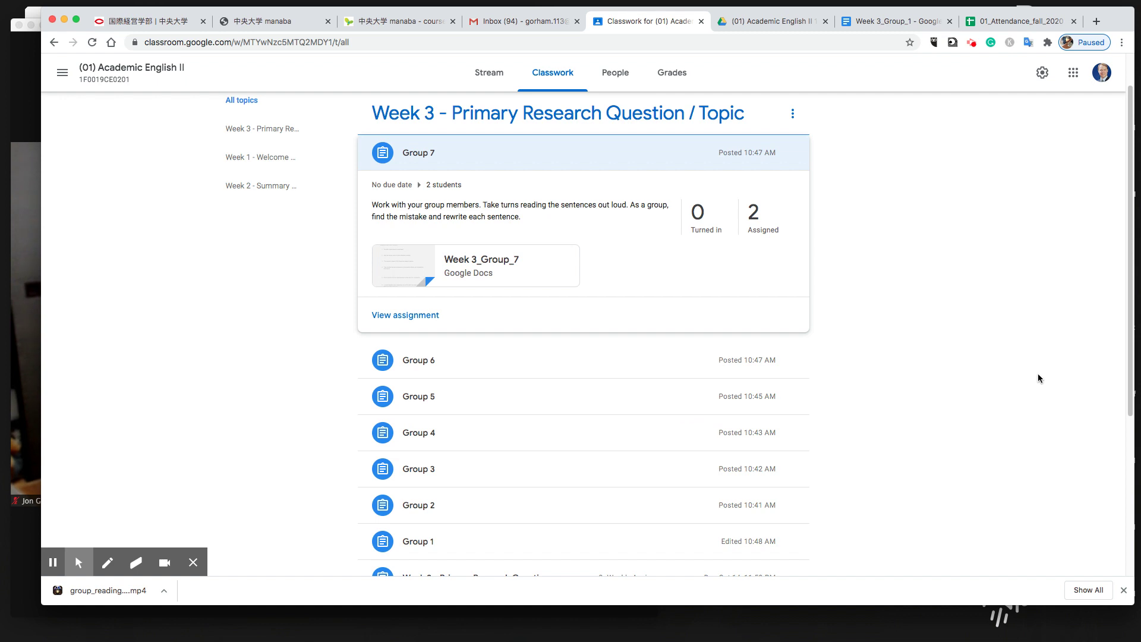
{"action": "scroll", "coordinate": [1036, 379], "scroll_direction": "down", "scroll_amount": 1}
{"action": "scroll", "coordinate": [1036, 374], "scroll_direction": "up", "scroll_amount": 1}
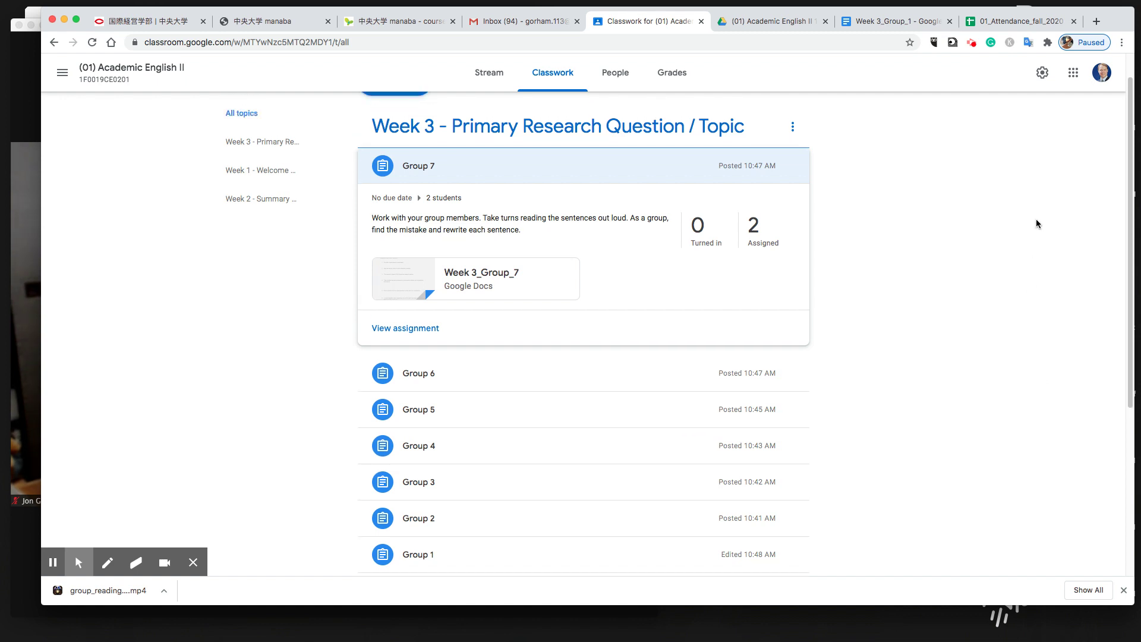
{"action": "scroll", "coordinate": [1024, 186], "scroll_direction": "up", "scroll_amount": 2}
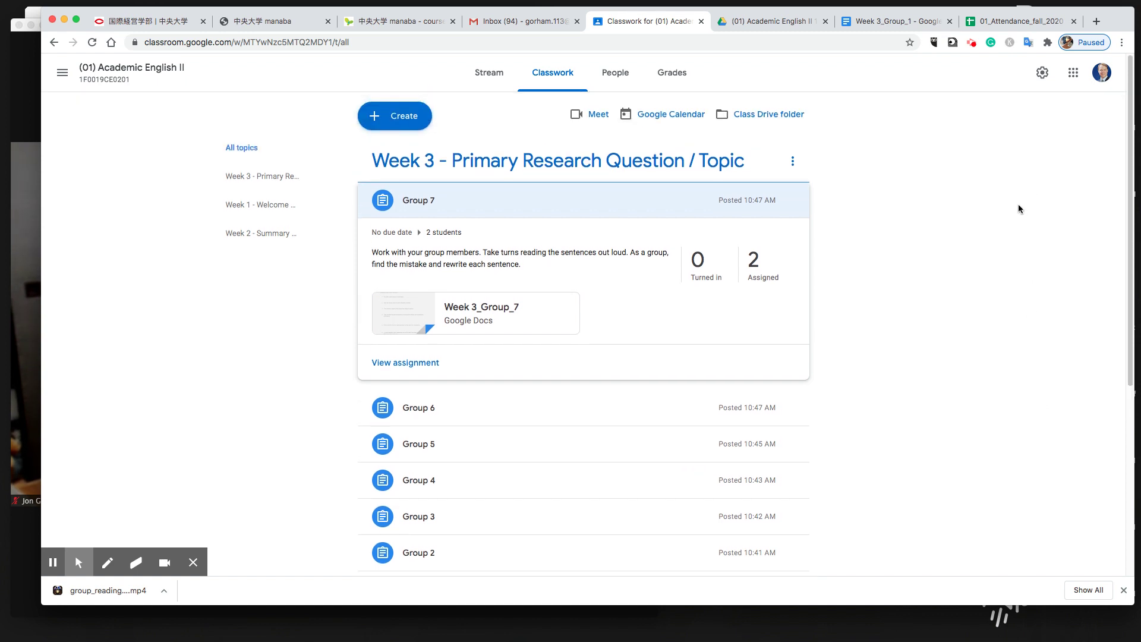